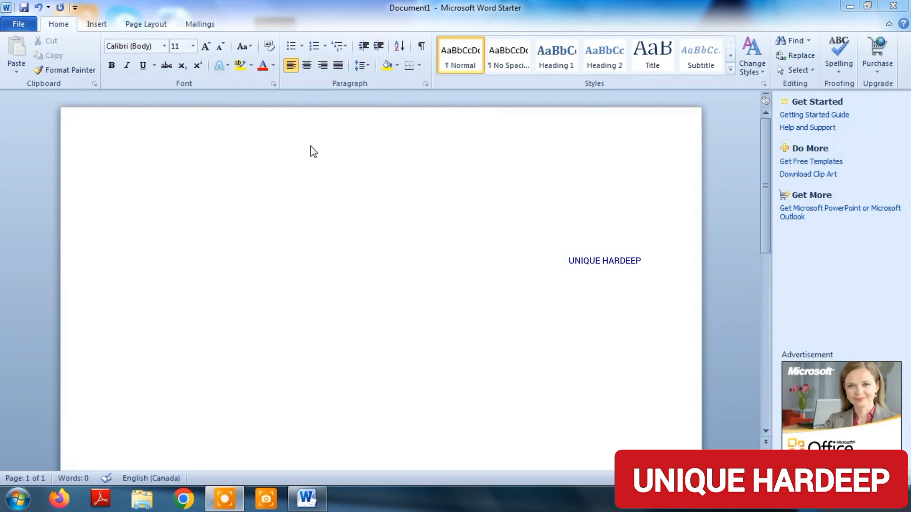
# Insert the Penguins photo from Pictures > Sample Pictures into the document.
pyautogui.click(95, 25)
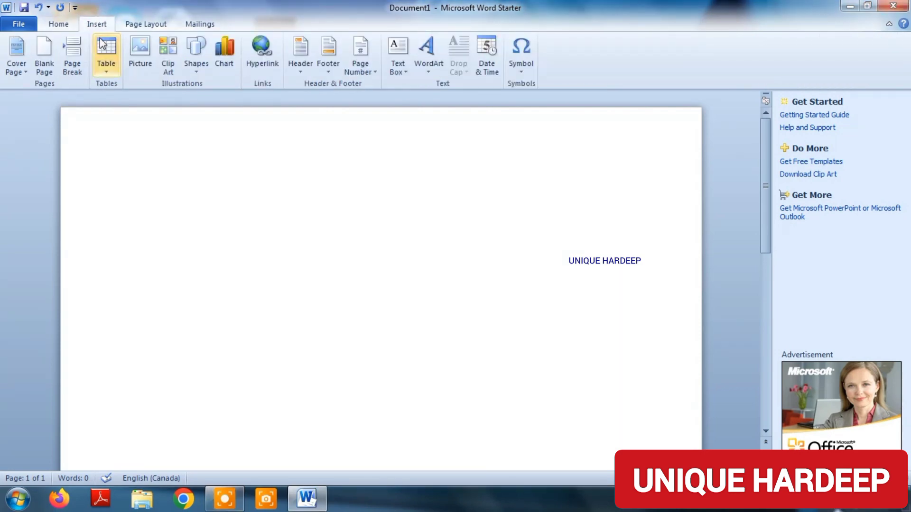
pyautogui.click(146, 56)
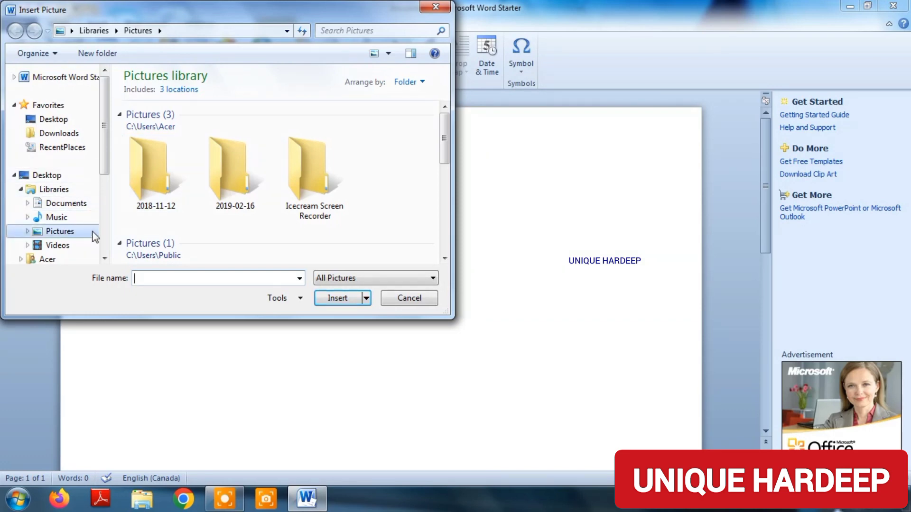
pyautogui.scroll(-1, 449, 144)
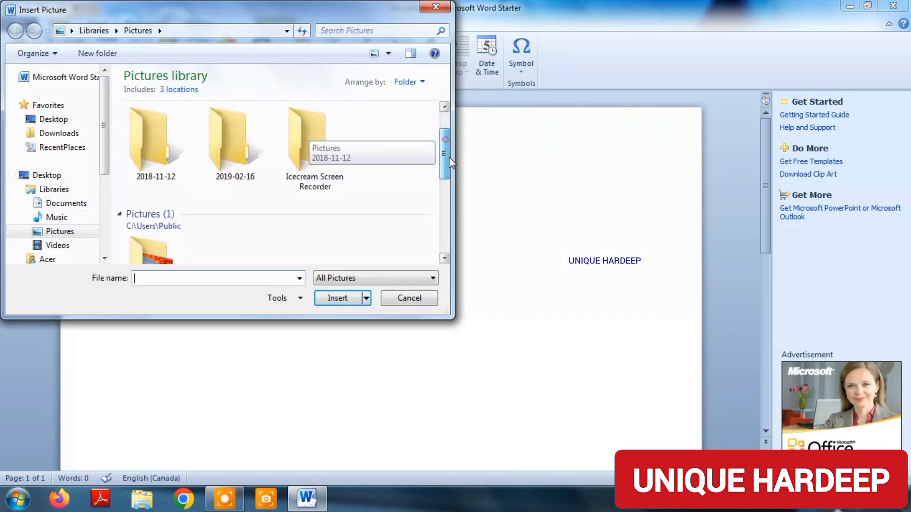
pyautogui.scroll(-4, 449, 158)
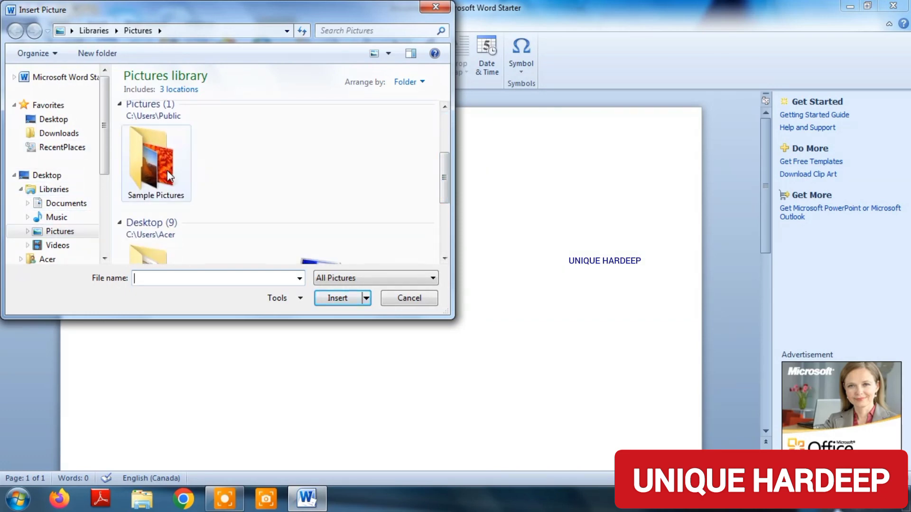
pyautogui.doubleClick(172, 176)
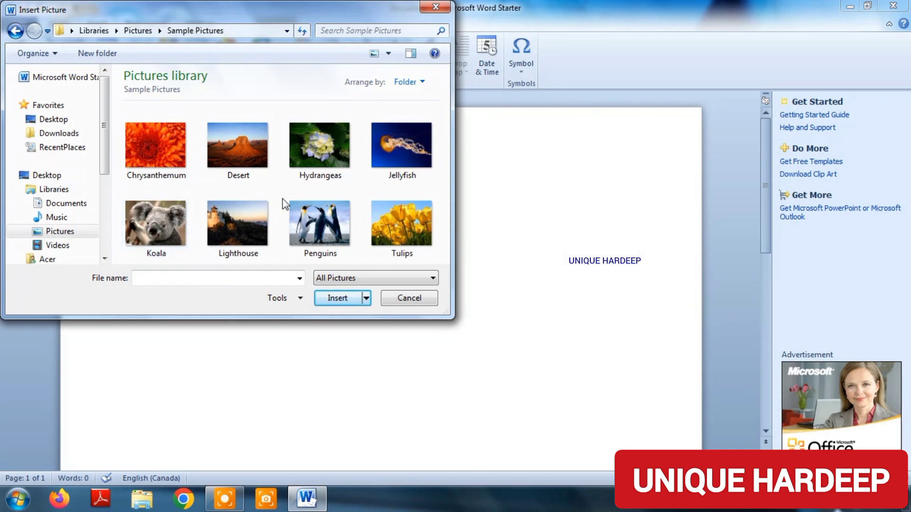
pyautogui.click(304, 211)
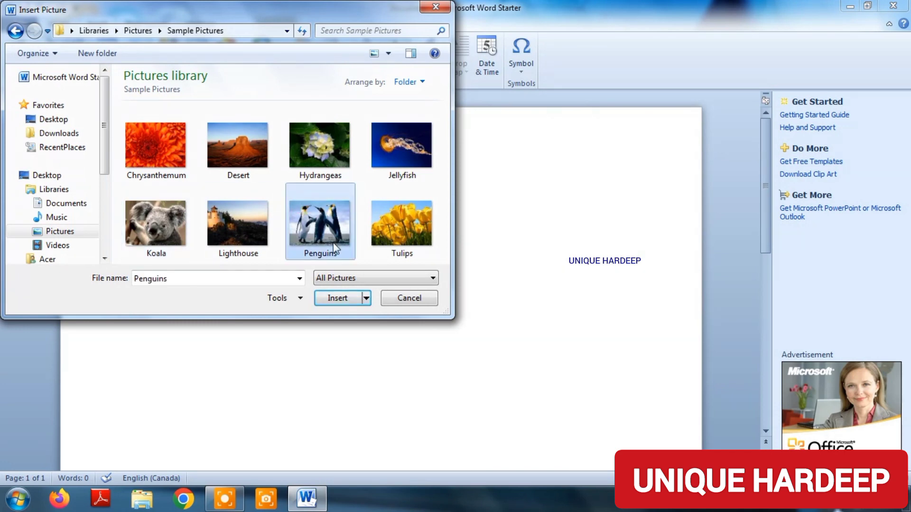
pyautogui.click(343, 297)
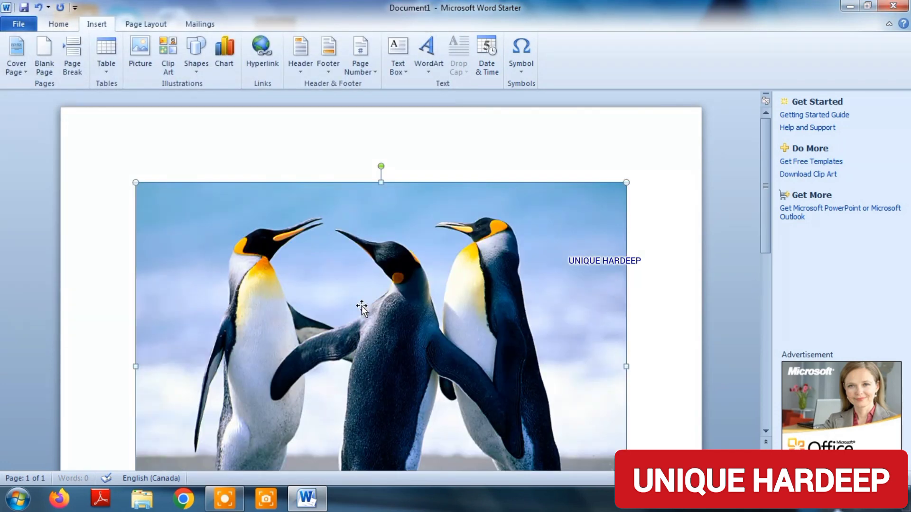
# Step the Height spinner down to 11 cm, then drag a corner to 12.7 × 9.52 cm.
pyautogui.scroll(-2, 380, 300)
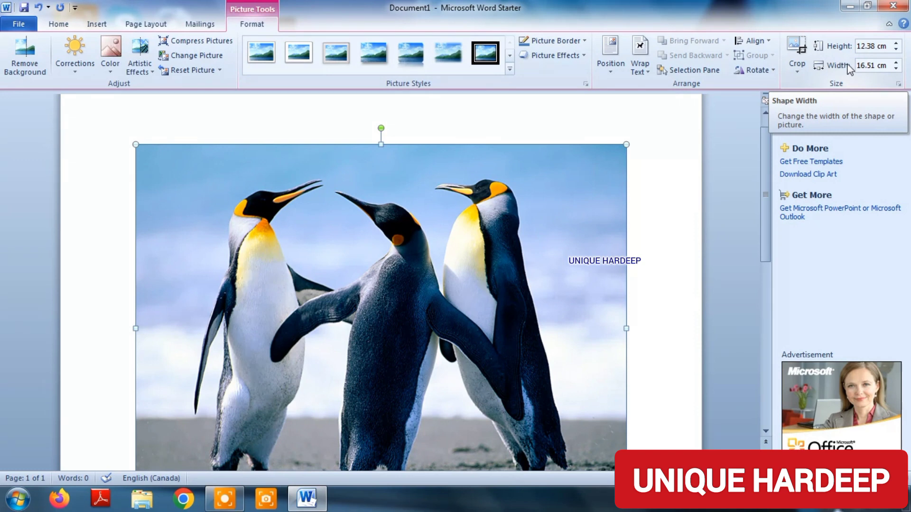
pyautogui.click(896, 49)
pyautogui.click(896, 49)
pyautogui.click(896, 49)
pyautogui.click(896, 49)
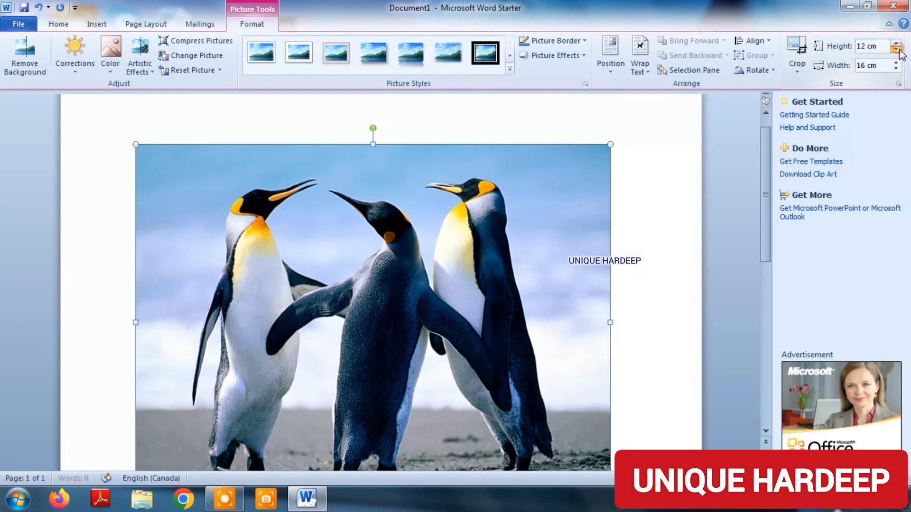
pyautogui.click(896, 49)
pyautogui.click(896, 48)
pyautogui.click(896, 49)
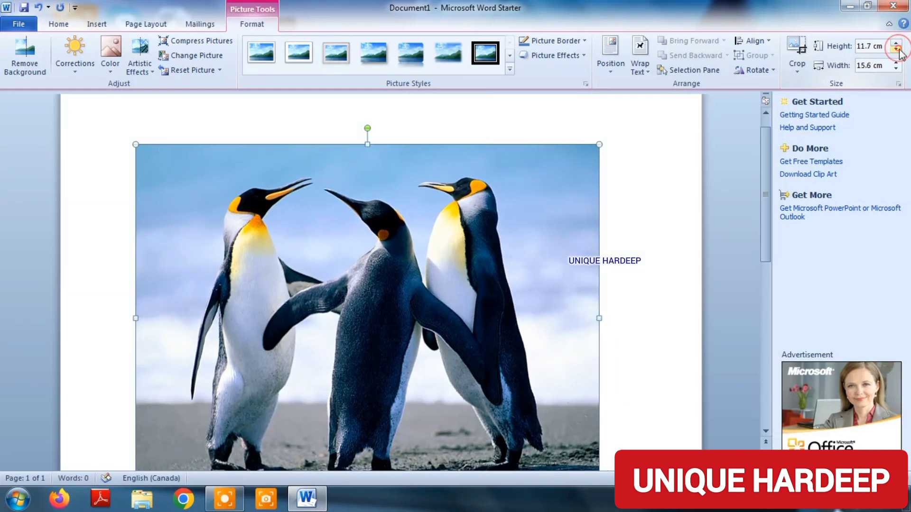
pyautogui.click(896, 48)
pyautogui.click(897, 49)
pyautogui.click(896, 49)
pyautogui.click(896, 49)
pyautogui.click(896, 49)
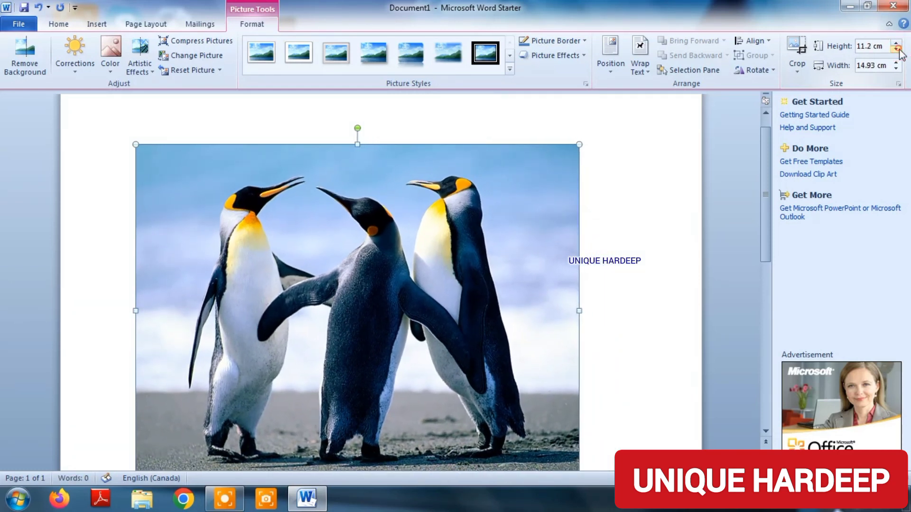
pyautogui.click(896, 49)
pyautogui.click(897, 49)
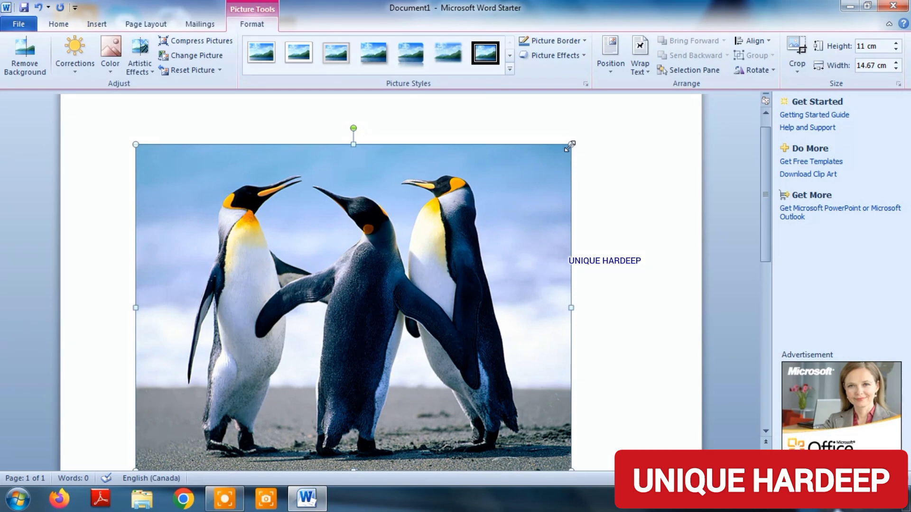
pyautogui.moveTo(569, 147); pyautogui.dragTo(484, 232)
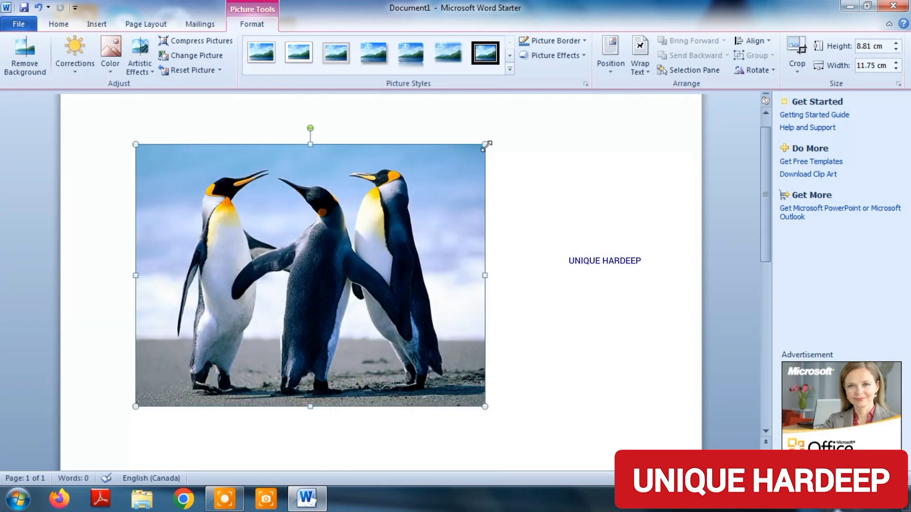
pyautogui.moveTo(485, 145); pyautogui.dragTo(513, 237)
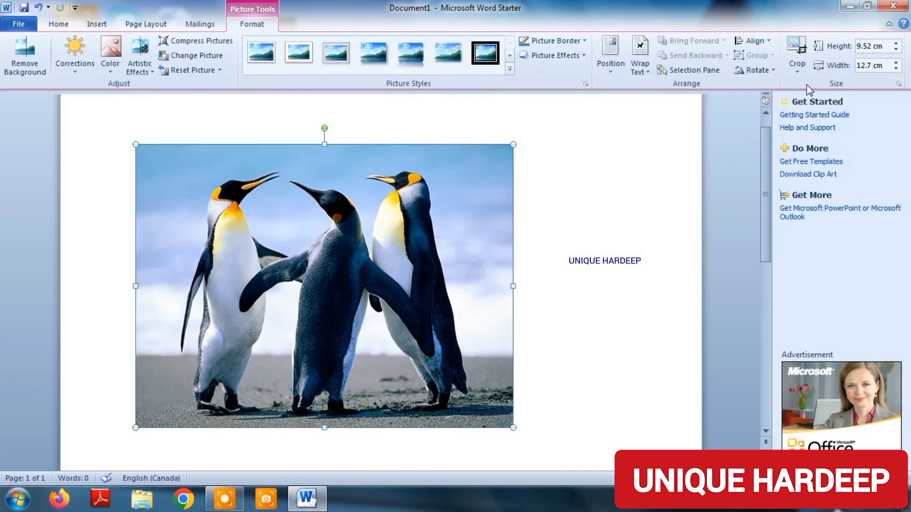
# Crop strips off the penguins photo's right and left sides, leaving it 8.7 cm wide.
pyautogui.click(801, 54)
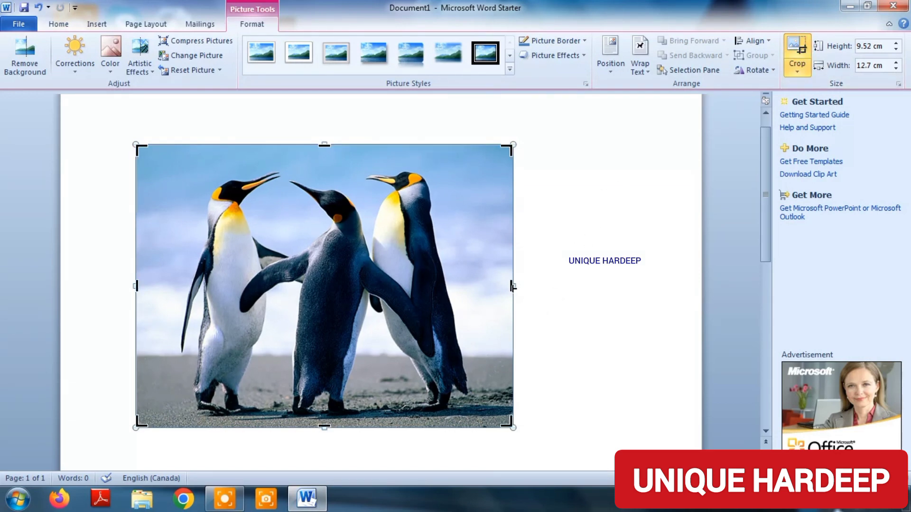
pyautogui.moveTo(513, 286); pyautogui.dragTo(474, 288)
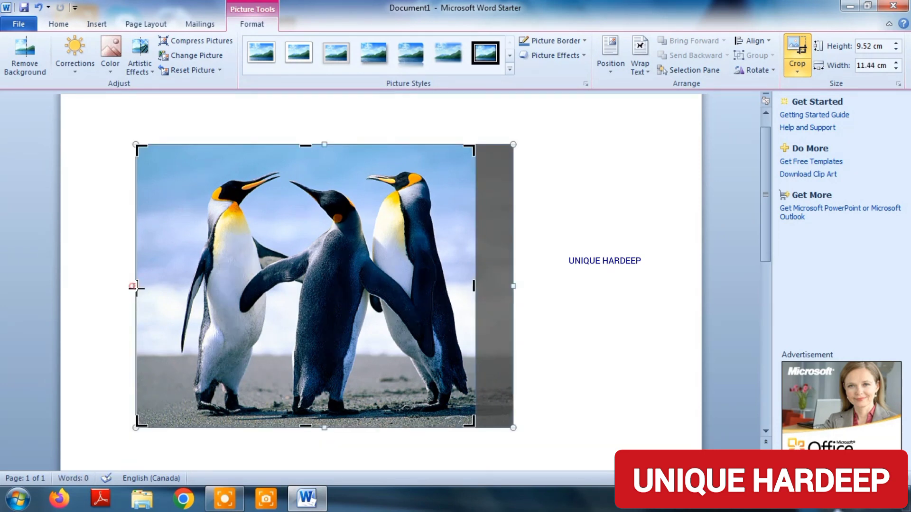
pyautogui.moveTo(136, 286); pyautogui.dragTo(237, 314)
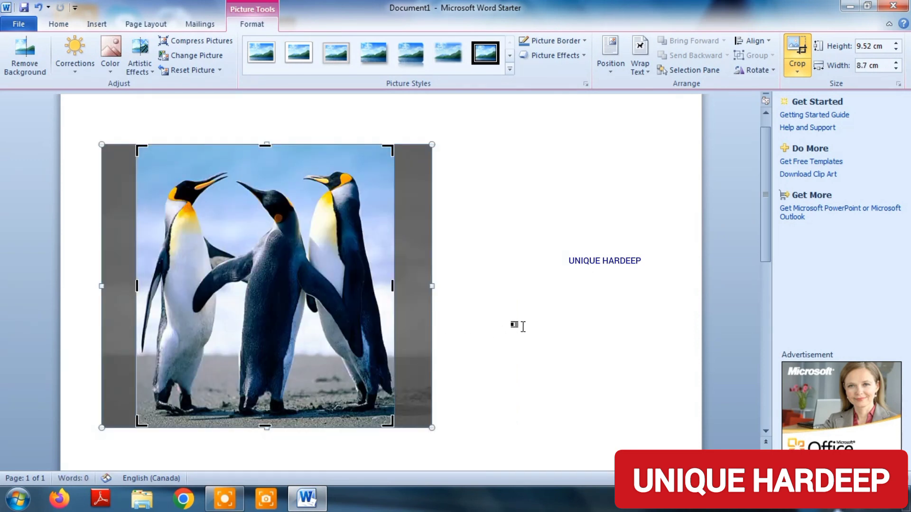
pyautogui.click(698, 189)
pyautogui.doubleClick(256, 278)
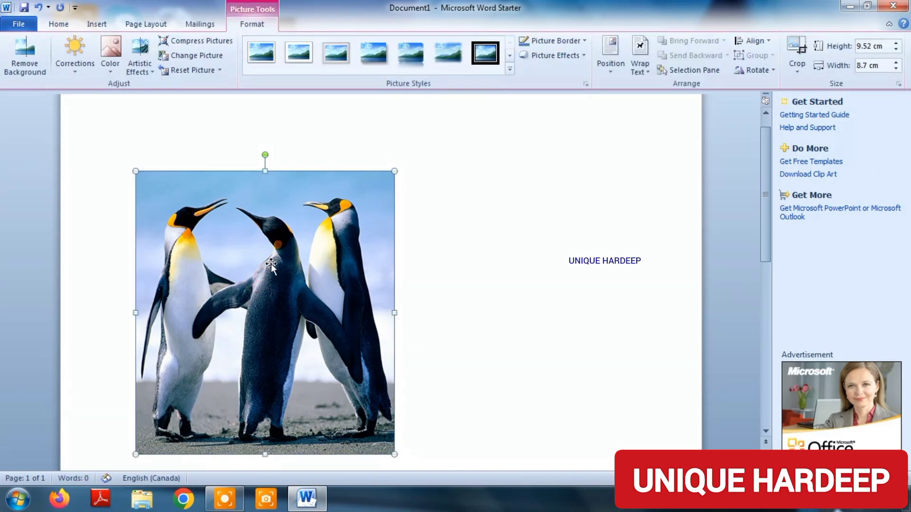
pyautogui.moveTo(272, 265); pyautogui.dragTo(321, 256)
# Set brightness 14% and contrast 19% in Picture Corrections Options.
pyautogui.click(81, 67)
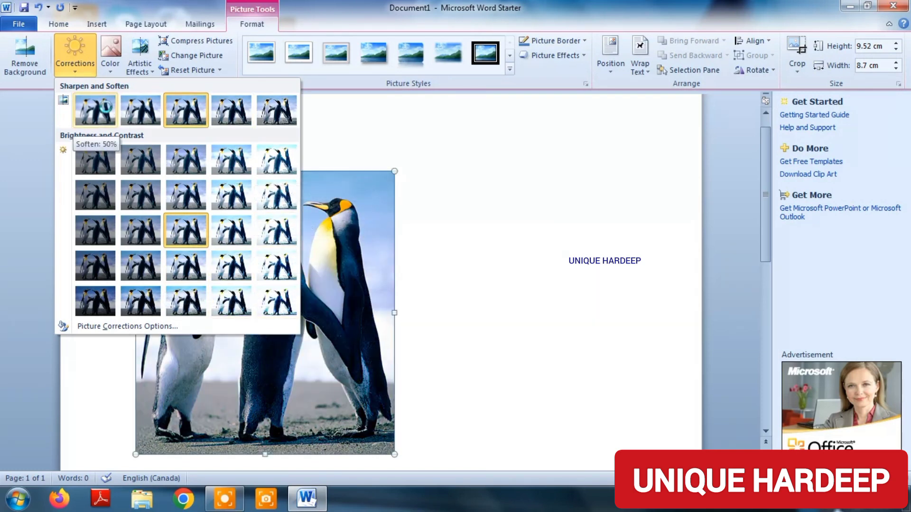
pyautogui.click(133, 327)
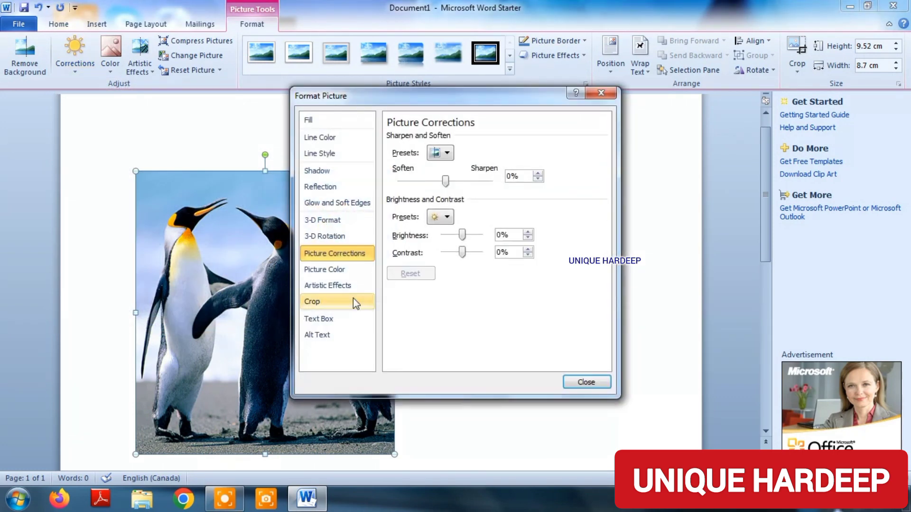
pyautogui.click(448, 153)
pyautogui.click(454, 210)
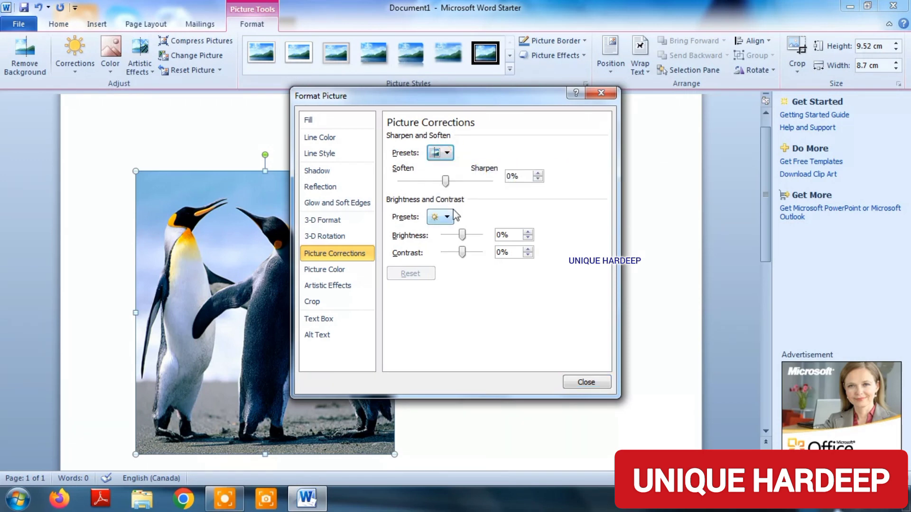
pyautogui.moveTo(463, 234); pyautogui.dragTo(479, 234)
pyautogui.click(460, 234)
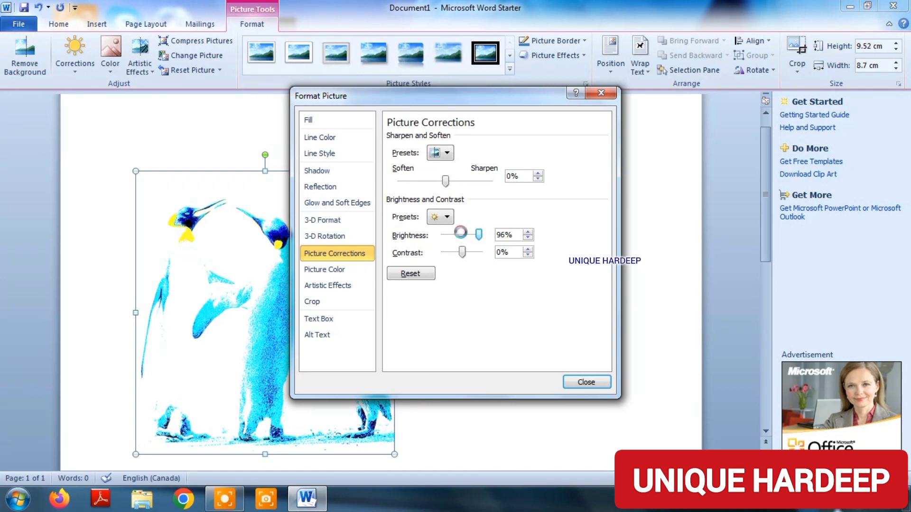
pyautogui.click(460, 235)
pyautogui.click(460, 235)
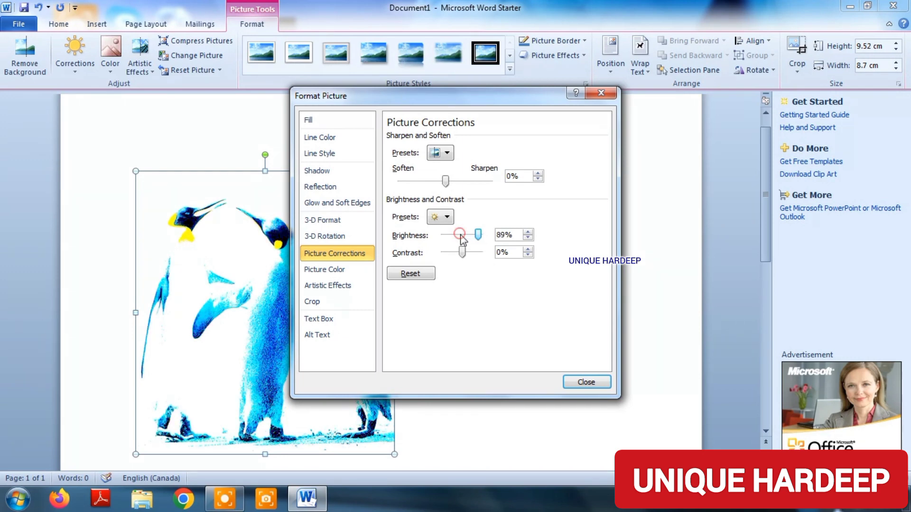
pyautogui.moveTo(479, 235)
pyautogui.mouseDown()
pyautogui.moveTo(464, 234)
pyautogui.moveTo(468, 252)
pyautogui.mouseUp()
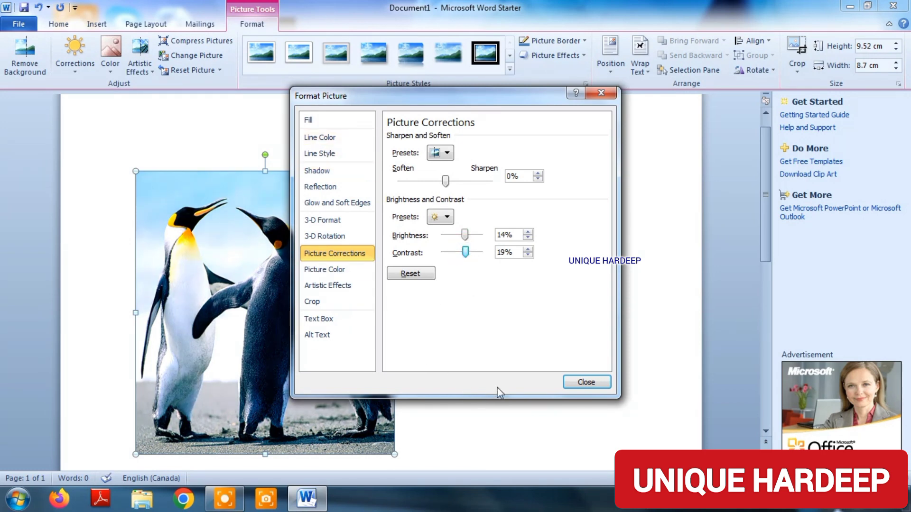
pyautogui.click(585, 383)
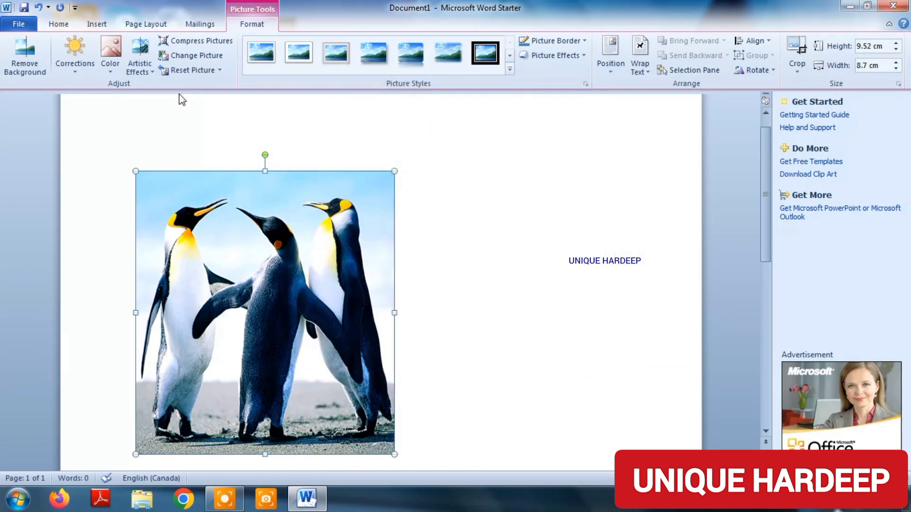
# Recolour the penguins photo, trying light orange before applying red.
pyautogui.click(114, 71)
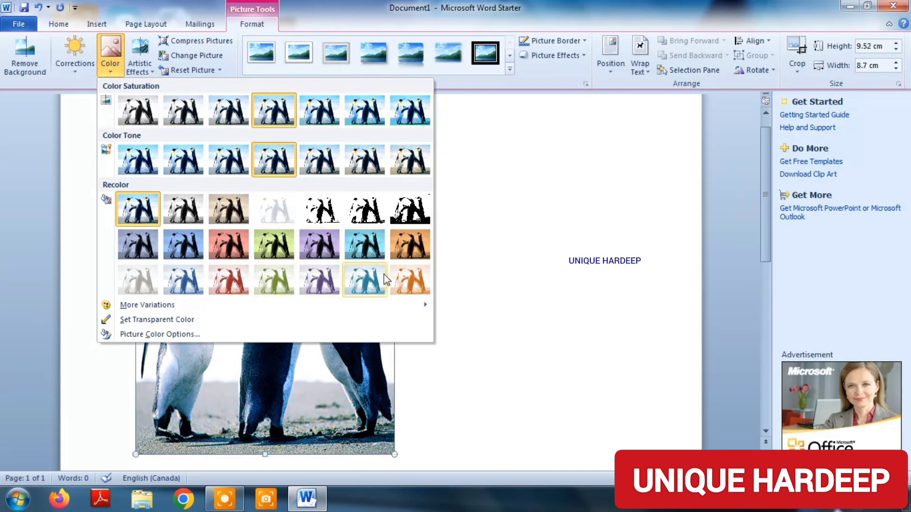
pyautogui.click(411, 281)
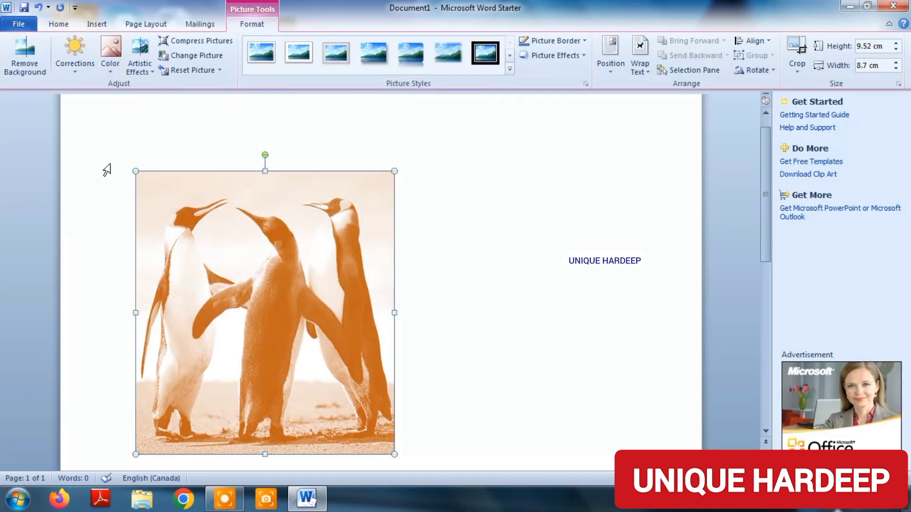
pyautogui.click(112, 69)
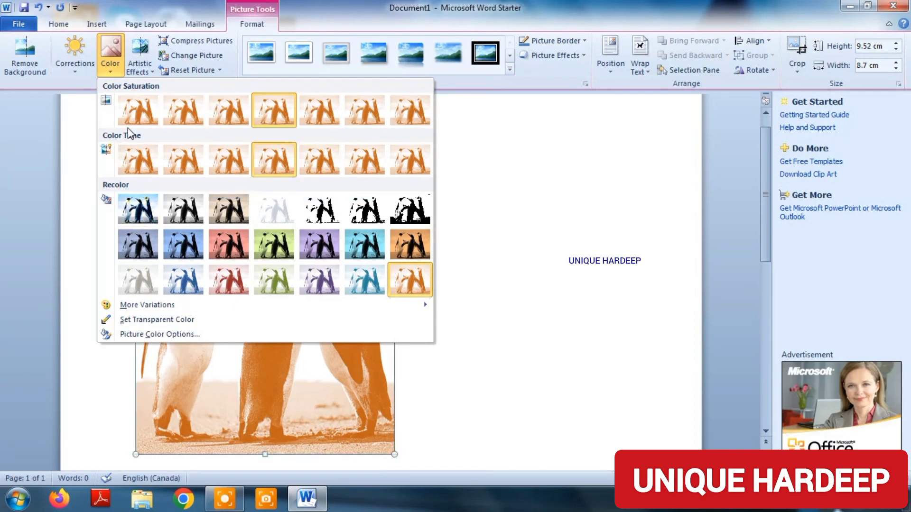
pyautogui.click(73, 70)
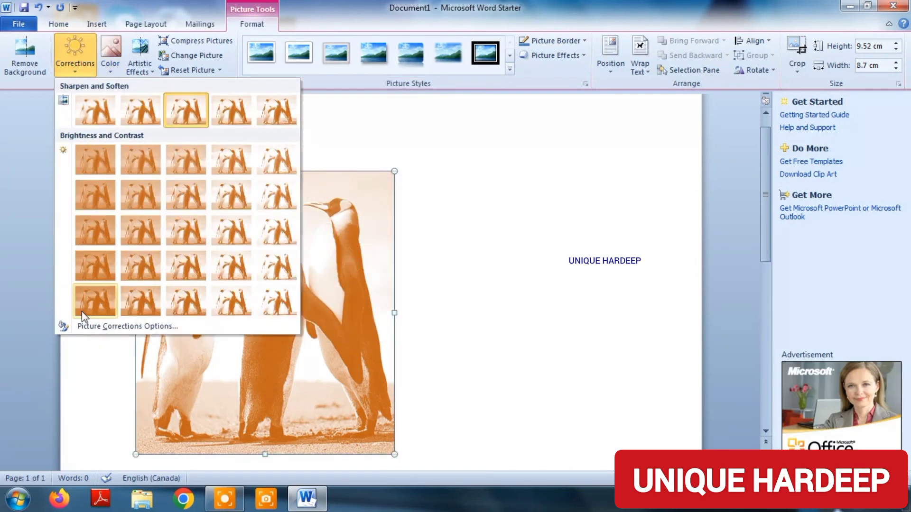
pyautogui.click(110, 67)
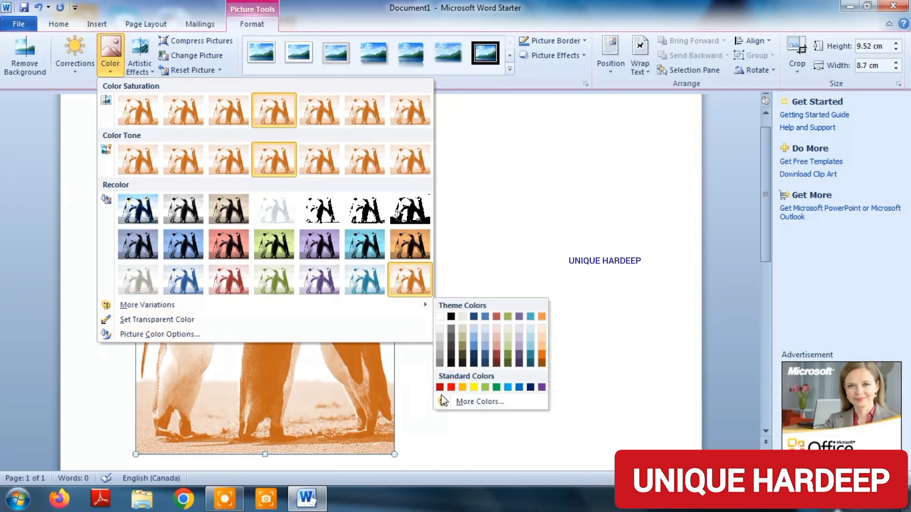
pyautogui.moveTo(147, 304)
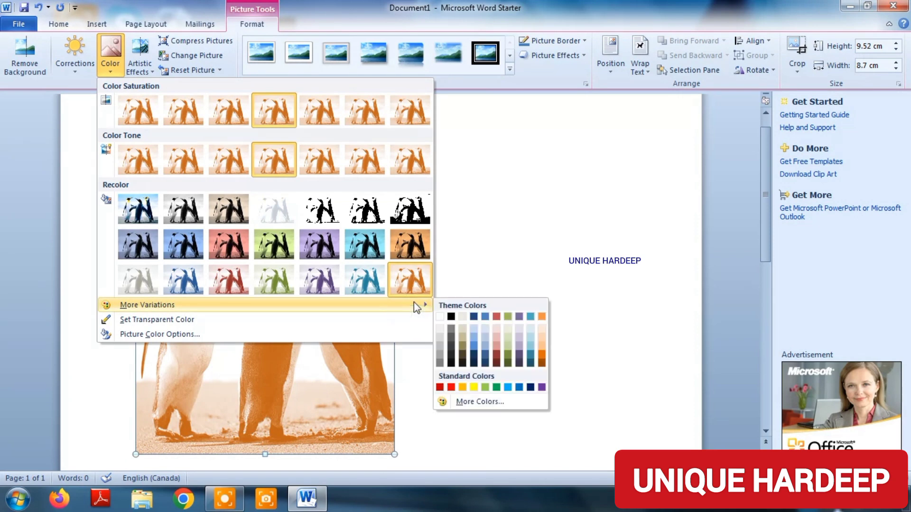
pyautogui.click(450, 388)
pyautogui.click(473, 349)
# Reset the penguins photo to its original colours.
pyautogui.doubleClick(374, 276)
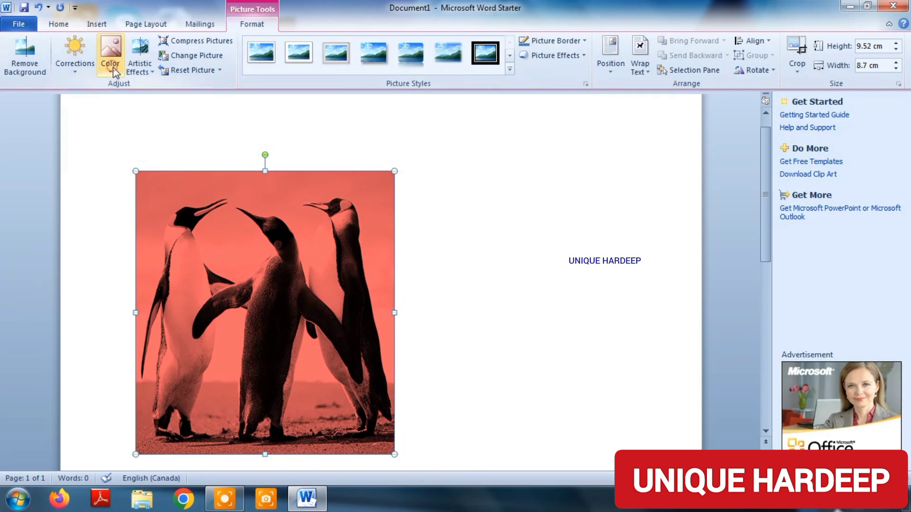
pyautogui.click(112, 66)
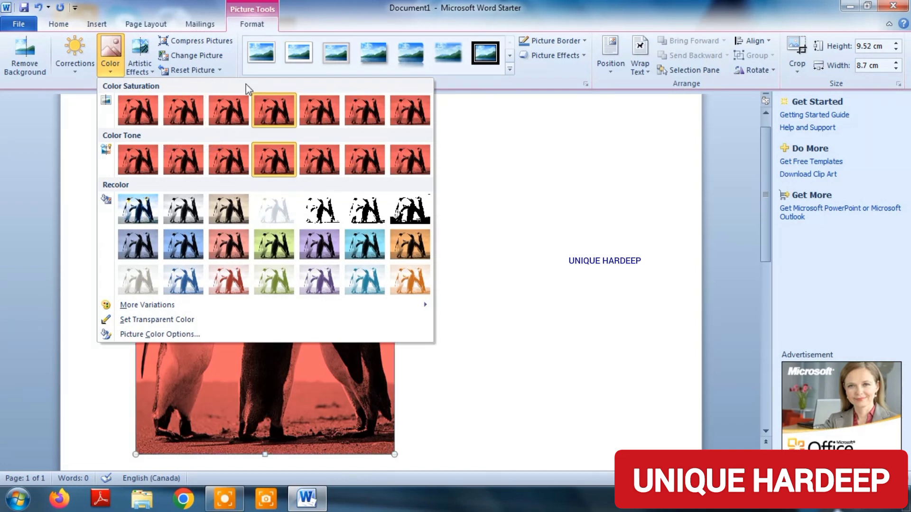
pyautogui.click(452, 155)
pyautogui.click(178, 72)
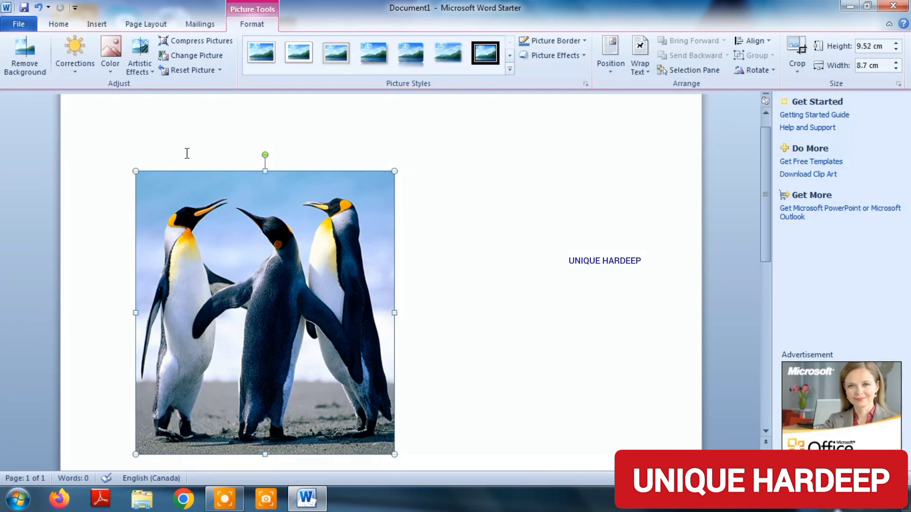
pyautogui.click(111, 71)
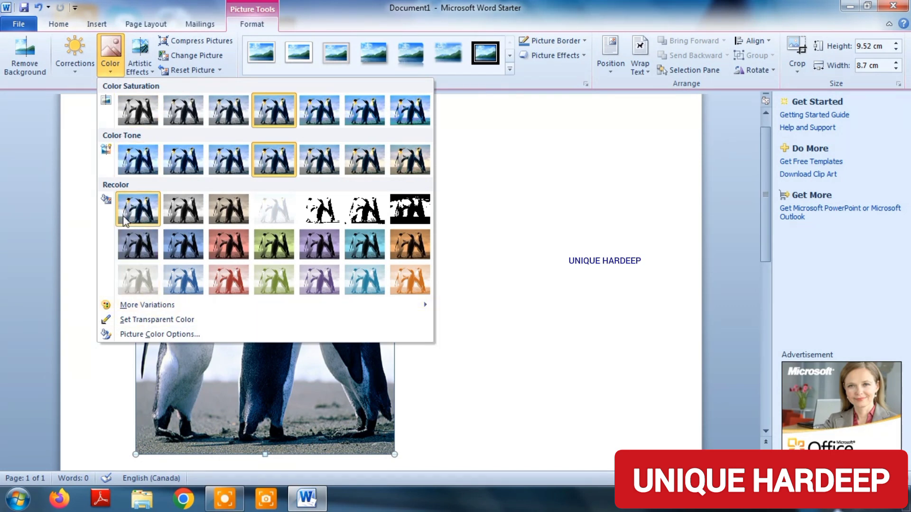
pyautogui.click(138, 320)
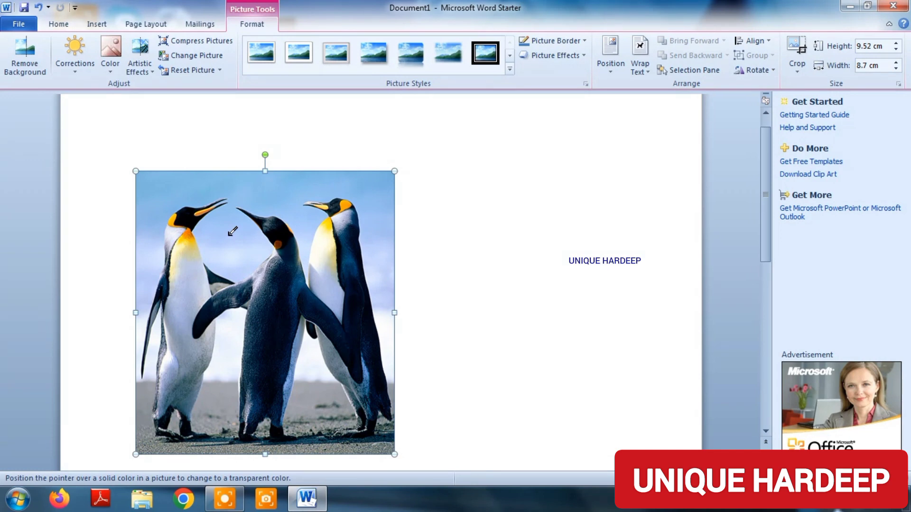
pyautogui.click(232, 231)
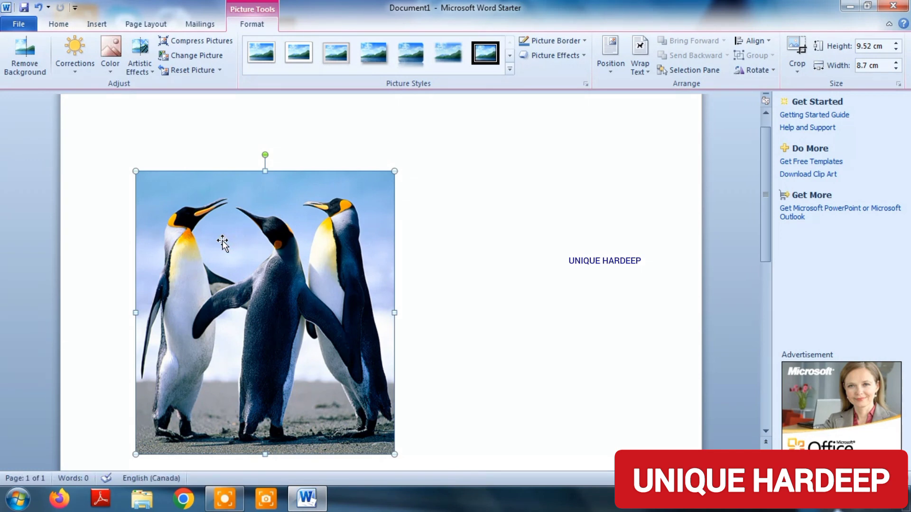
pyautogui.moveTo(222, 240); pyautogui.dragTo(265, 249)
pyautogui.click(113, 72)
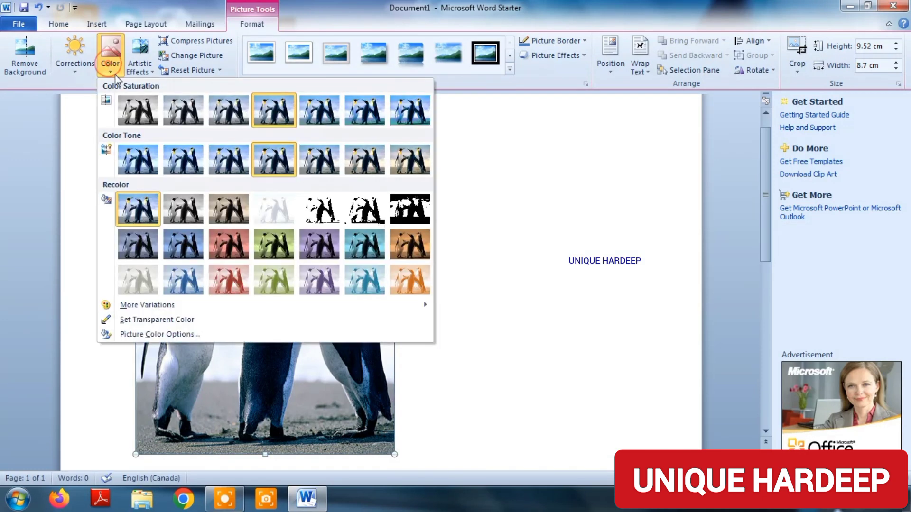
pyautogui.click(127, 320)
pyautogui.click(220, 412)
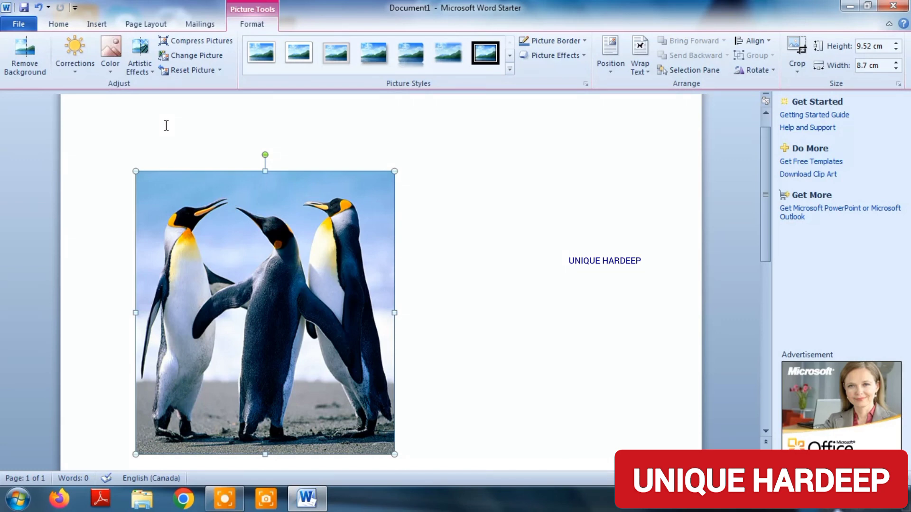
pyautogui.click(27, 61)
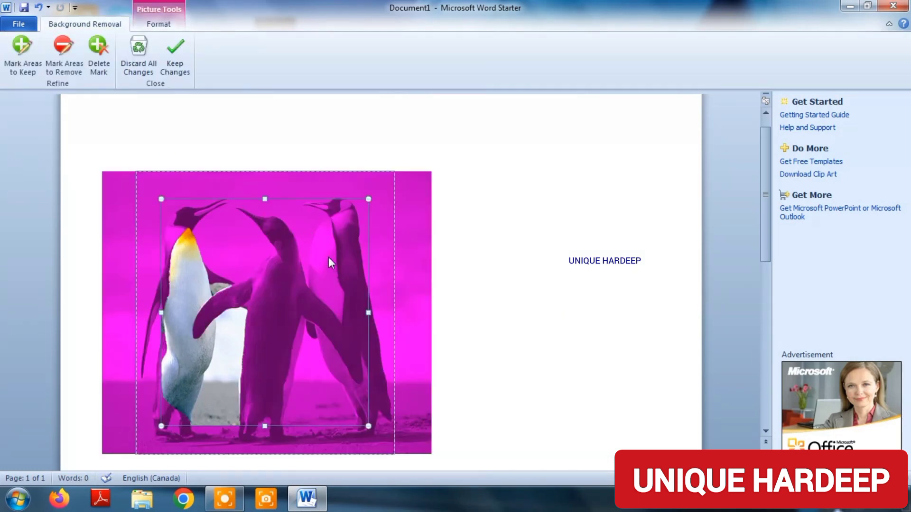
pyautogui.press('Escape')
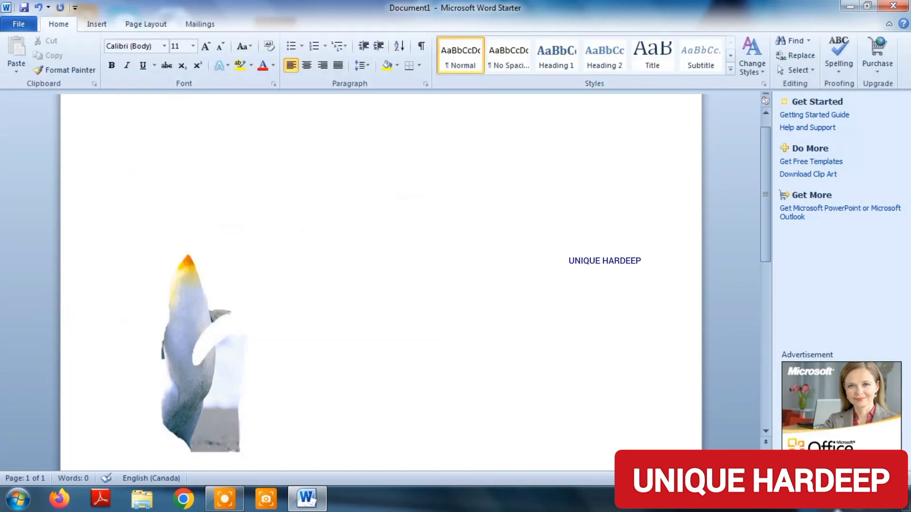
pyautogui.hotkey('ctrl', 'z')
pyautogui.hotkey('ctrl', 'z')
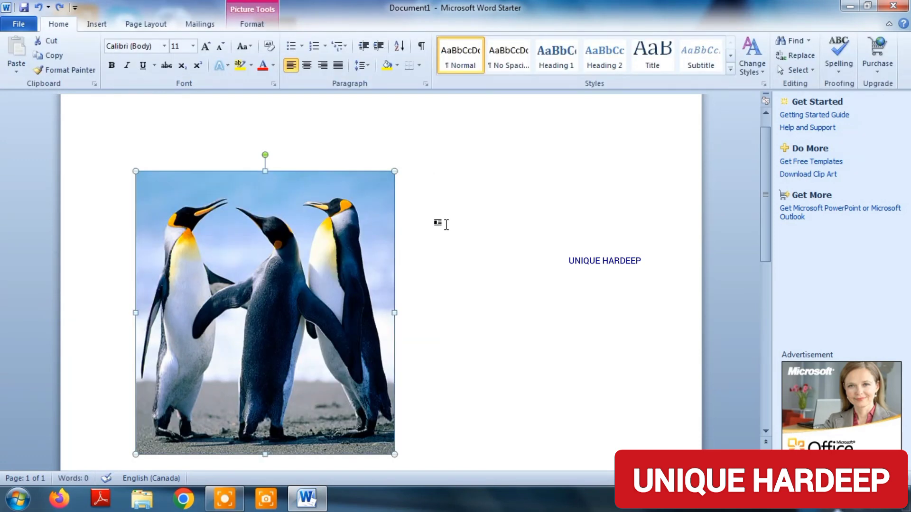
pyautogui.click(250, 24)
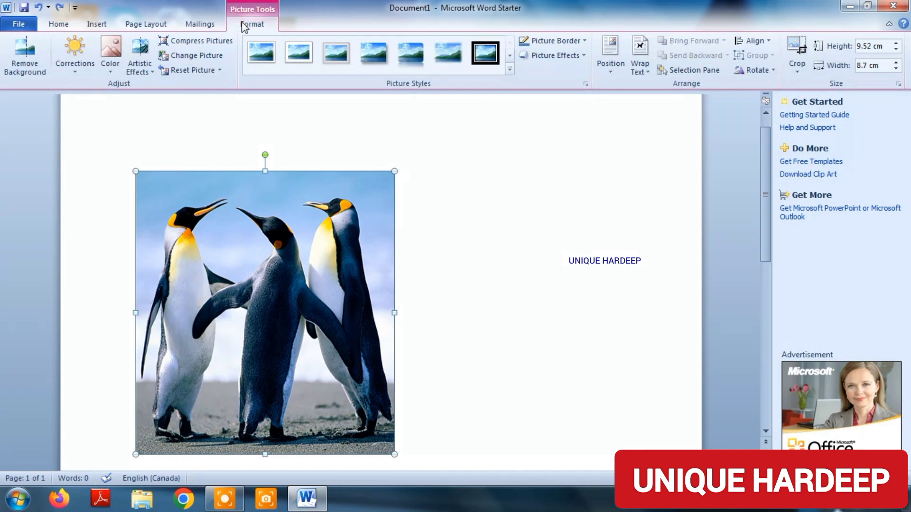
# Open the Compress Pictures dialog for the penguins photo.
pyautogui.click(209, 44)
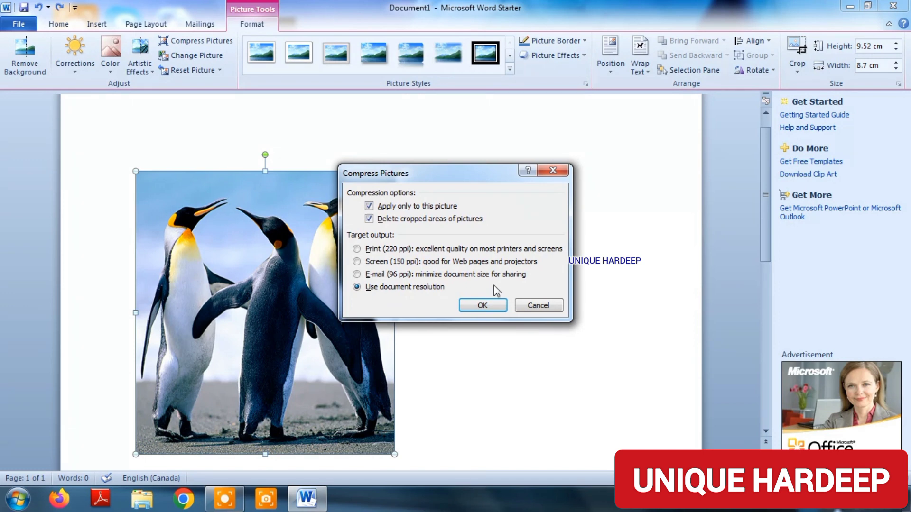
# Cancel compression, swap in the Hydrangeas image, then undo to keep the penguins photo.
pyautogui.click(522, 306)
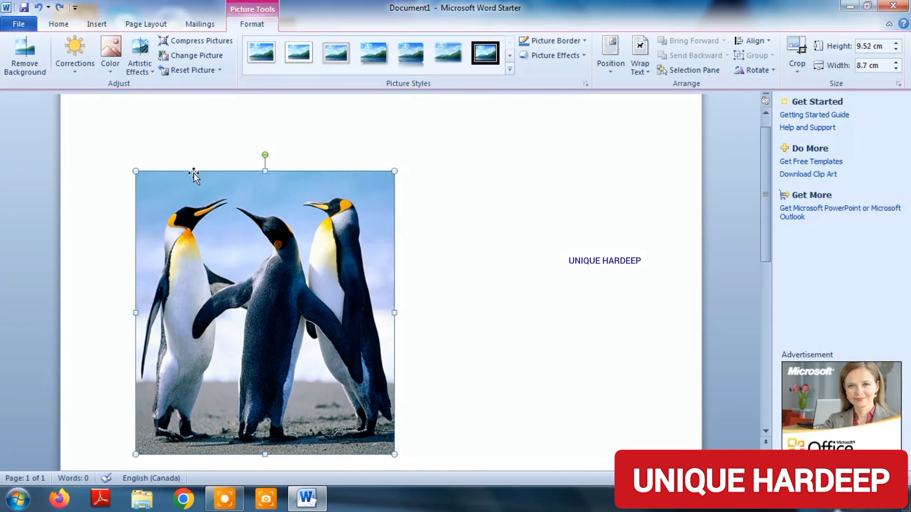
pyautogui.click(199, 55)
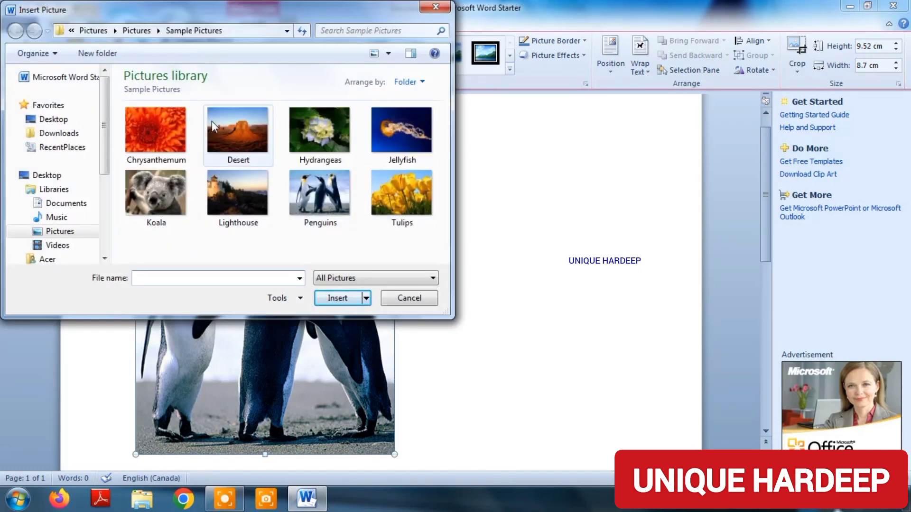
pyautogui.click(300, 160)
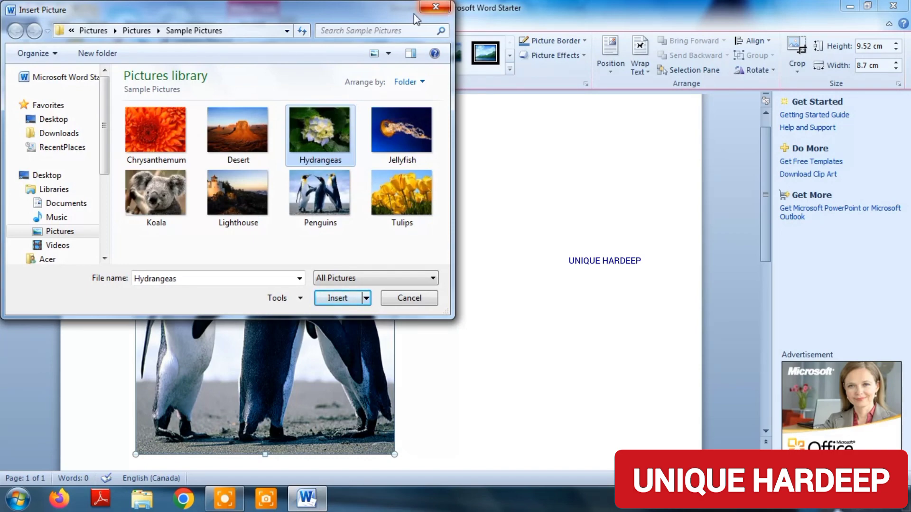
pyautogui.click(327, 298)
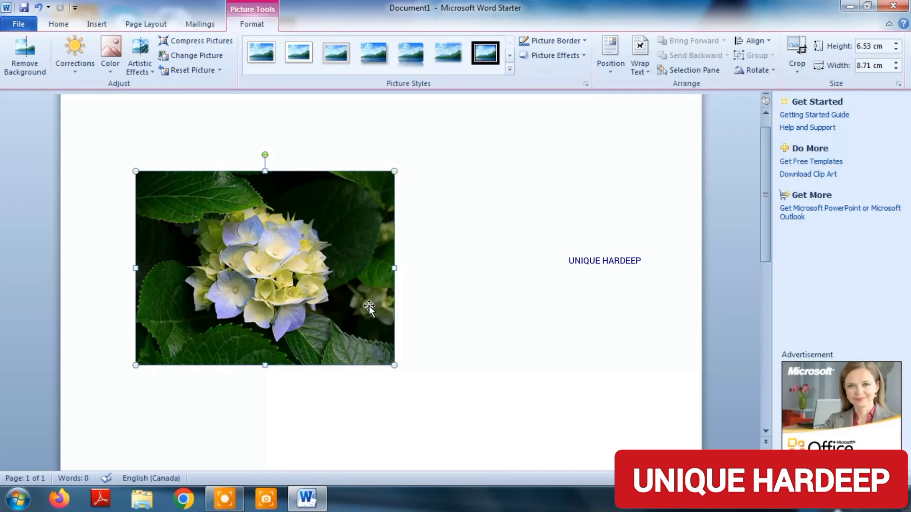
pyautogui.hotkey('ctrl', 'z')
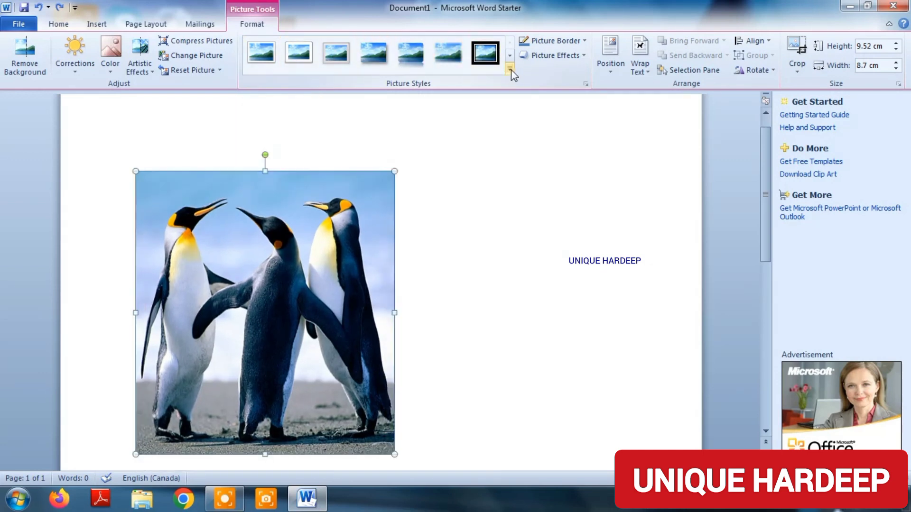
# After trying oval and reflected styles, apply the Rounded Diagonal Corner, White picture style.
pyautogui.click(510, 69)
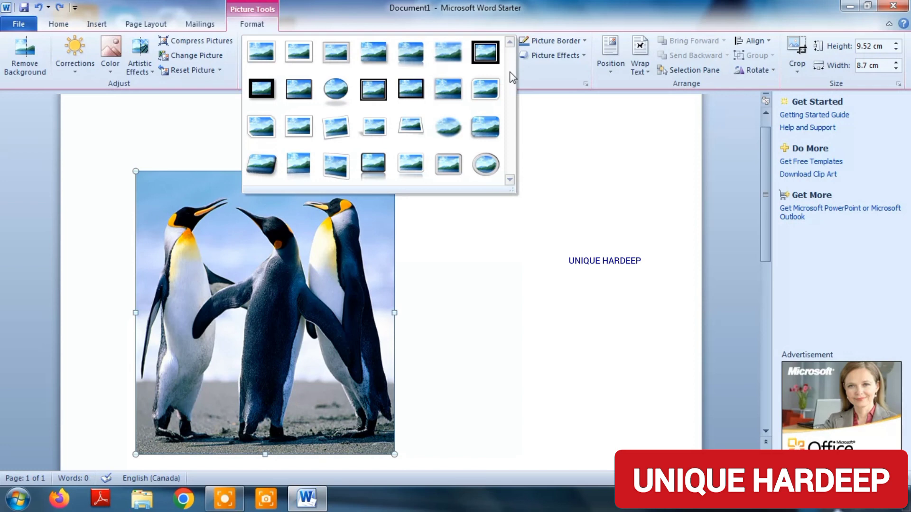
pyautogui.click(486, 169)
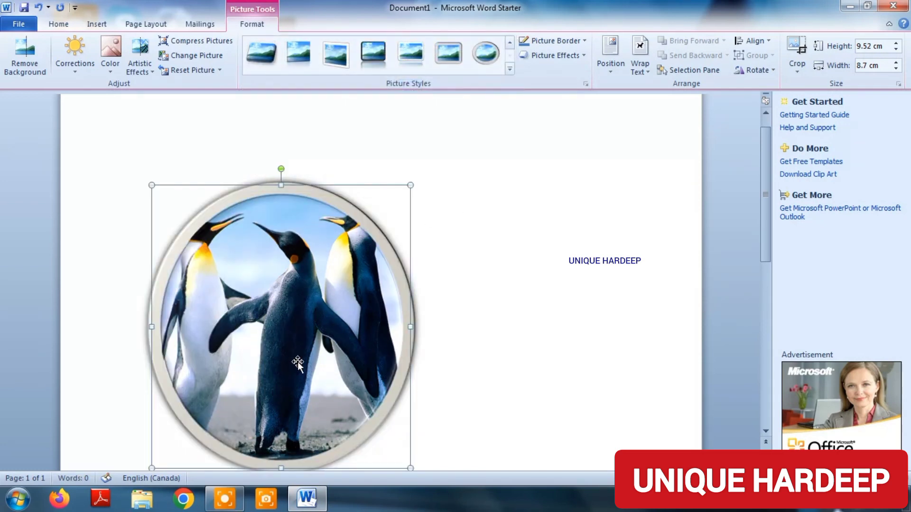
pyautogui.click(509, 70)
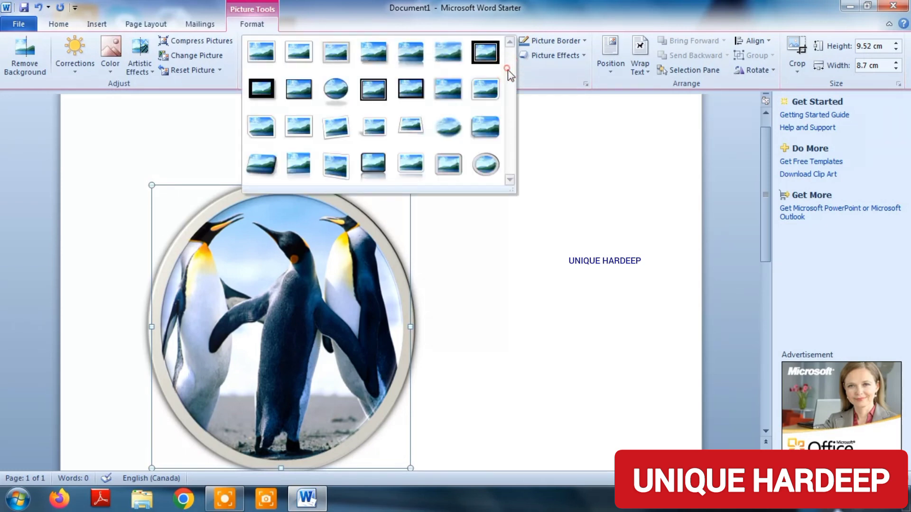
pyautogui.click(412, 48)
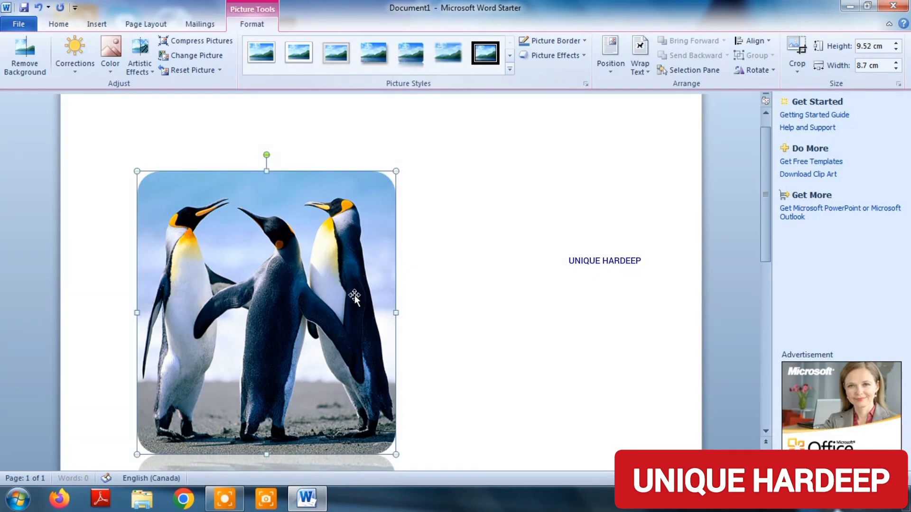
pyautogui.scroll(-3, 341, 348)
pyautogui.scroll(-3, 342, 349)
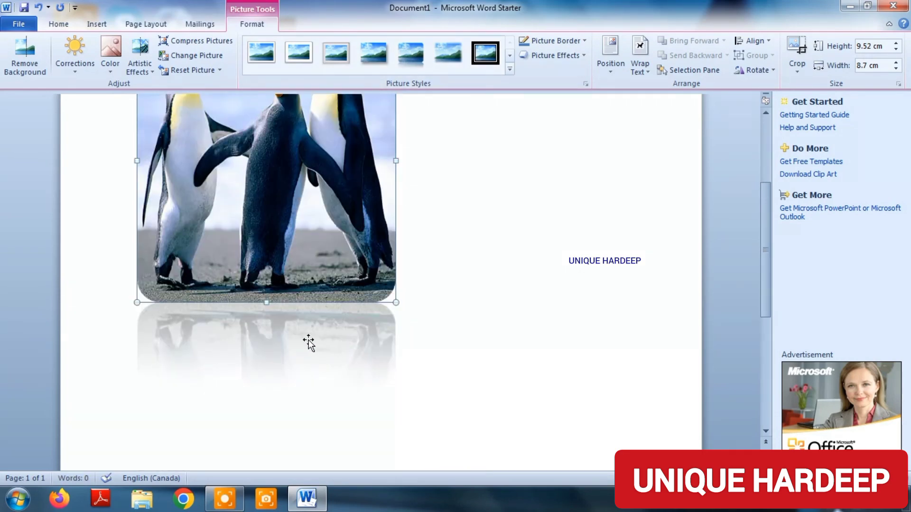
pyautogui.scroll(5, 316, 368)
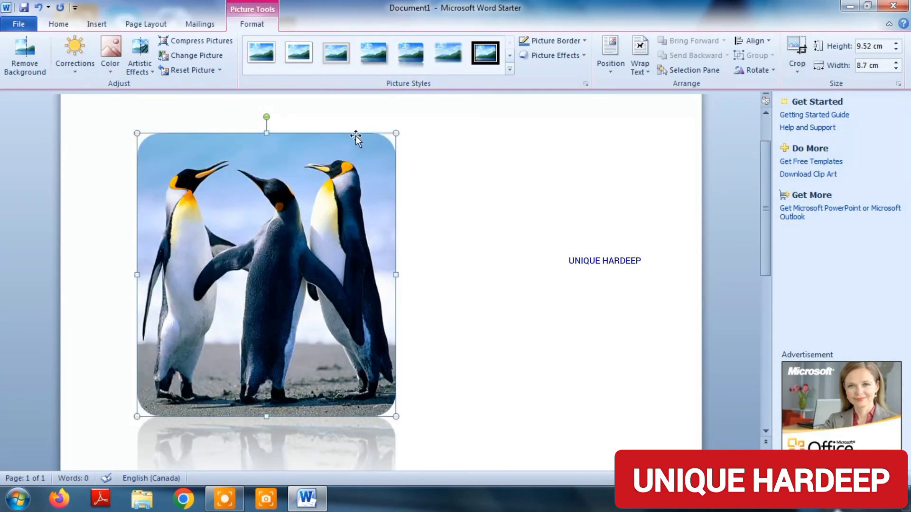
pyautogui.click(510, 69)
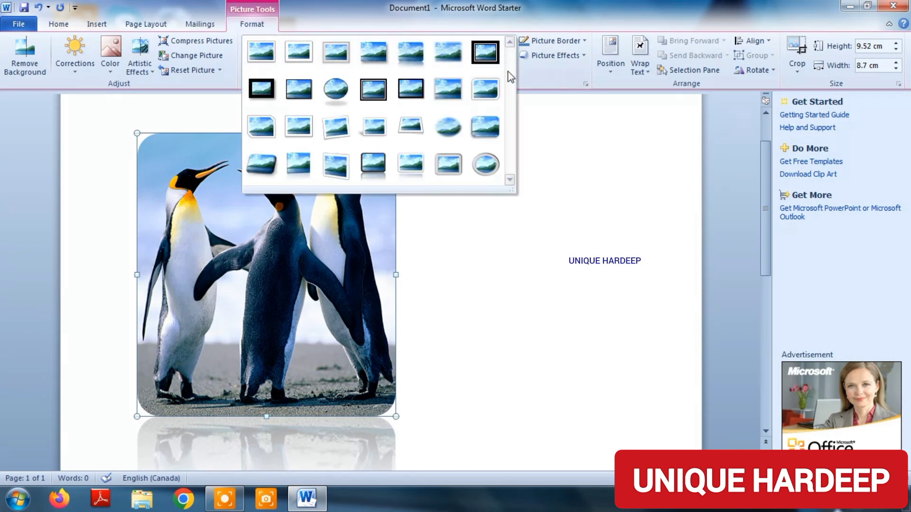
pyautogui.click(486, 88)
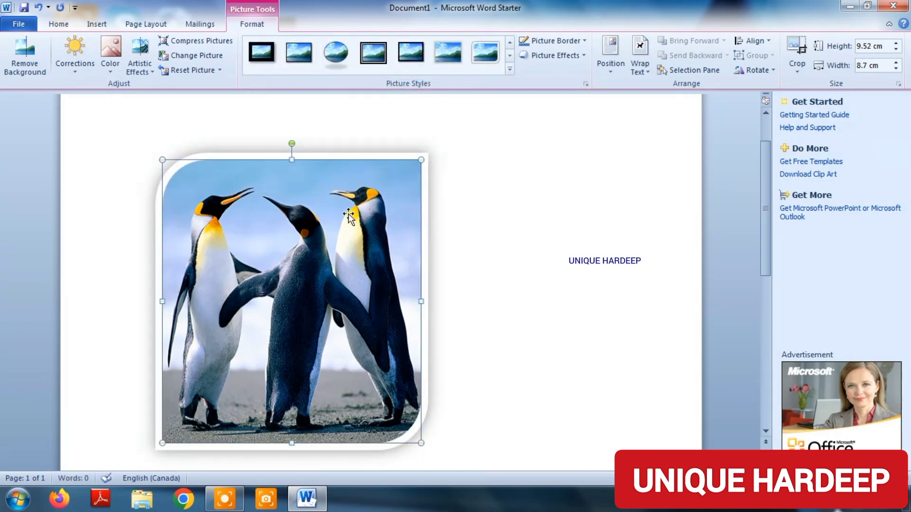
# After trying red, set the picture border colour to dark blue from the Colors dialog.
pyautogui.click(584, 42)
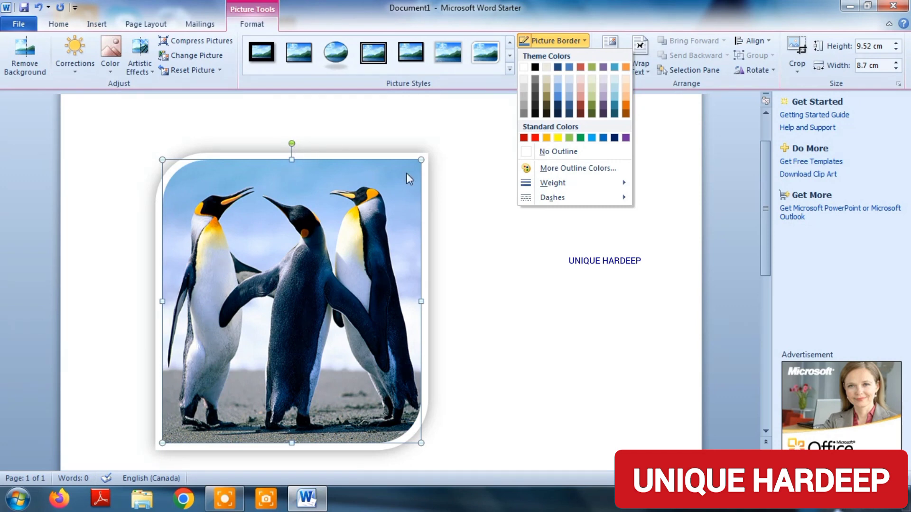
pyautogui.click(535, 137)
pyautogui.click(586, 42)
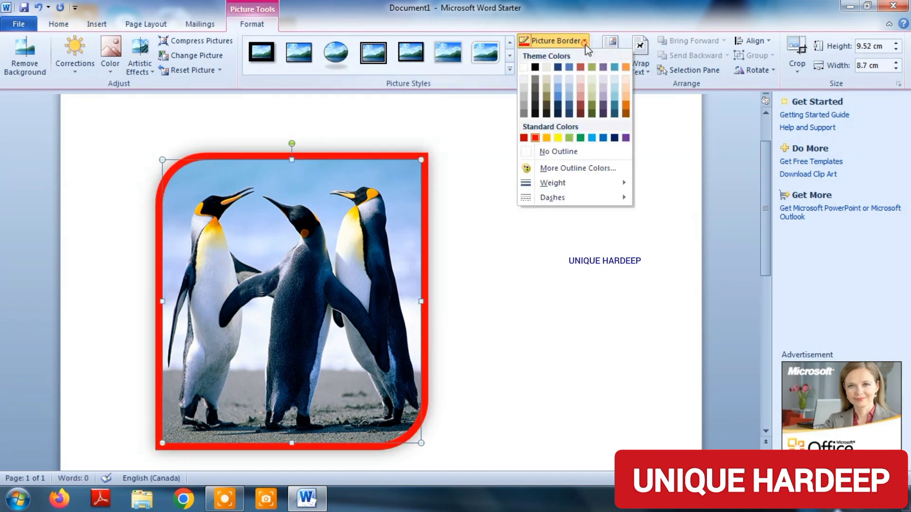
pyautogui.moveTo(553, 183)
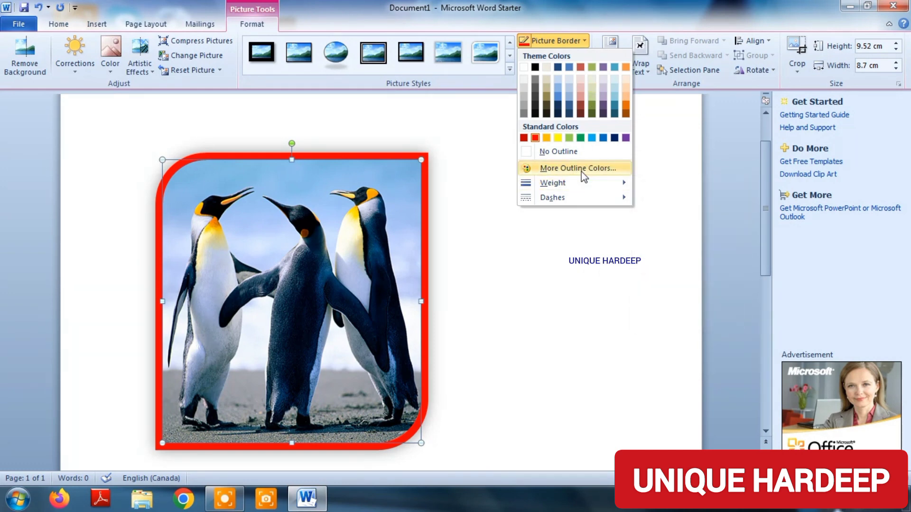
pyautogui.click(582, 168)
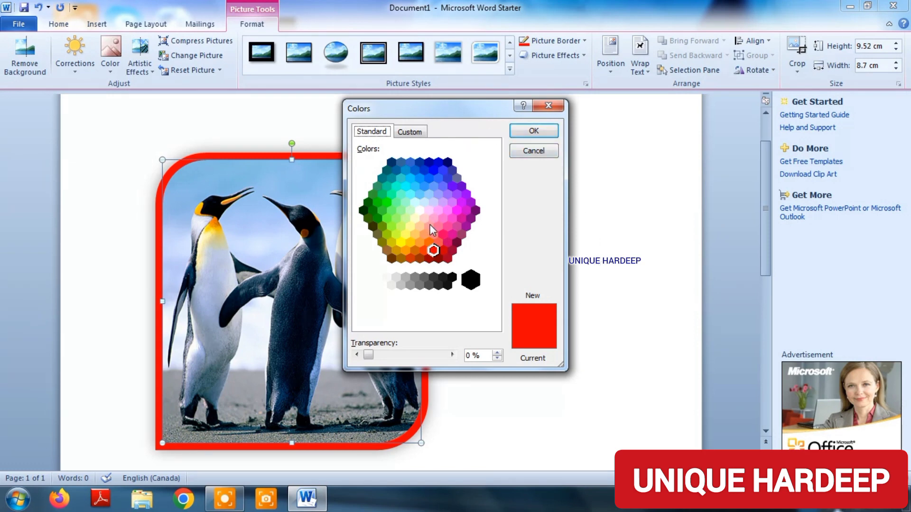
pyautogui.click(440, 164)
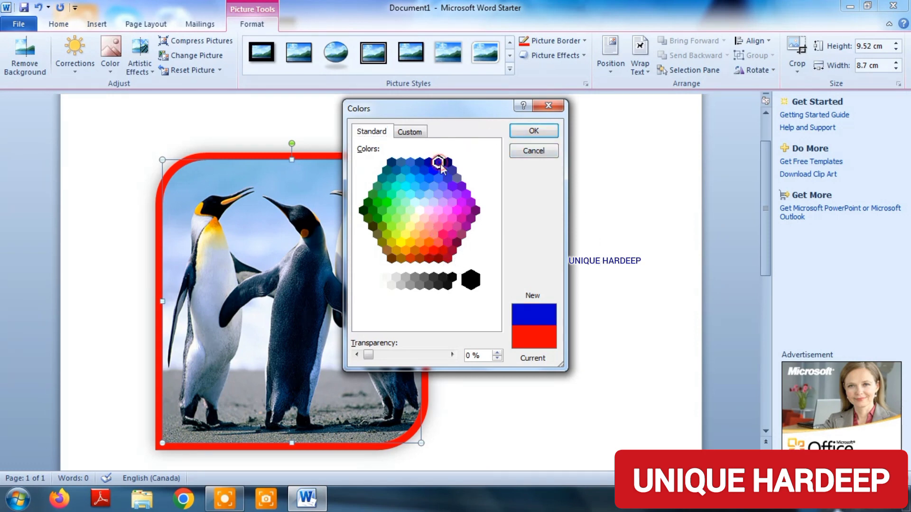
pyautogui.click(534, 131)
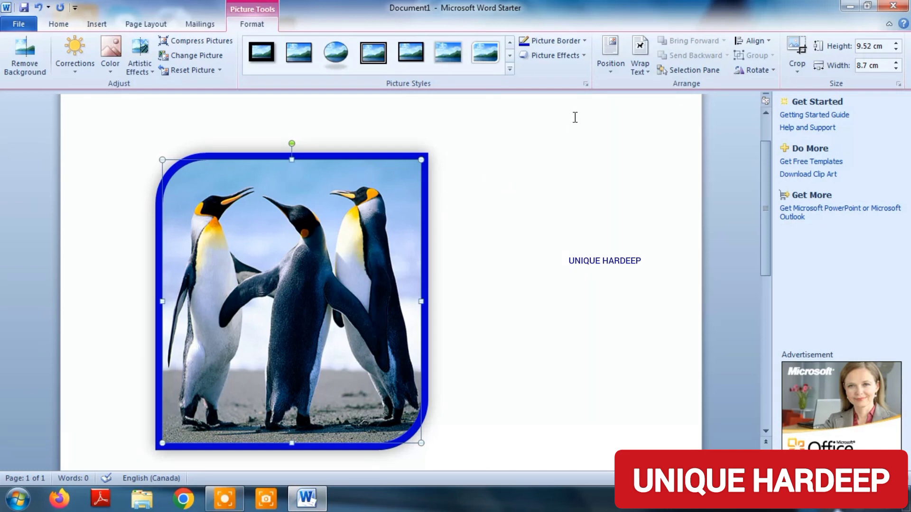
pyautogui.click(577, 41)
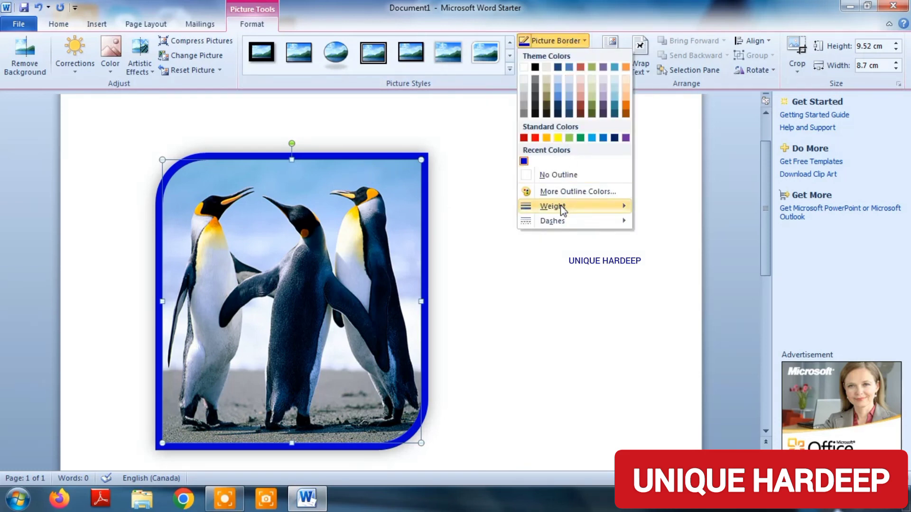
pyautogui.moveTo(552, 206)
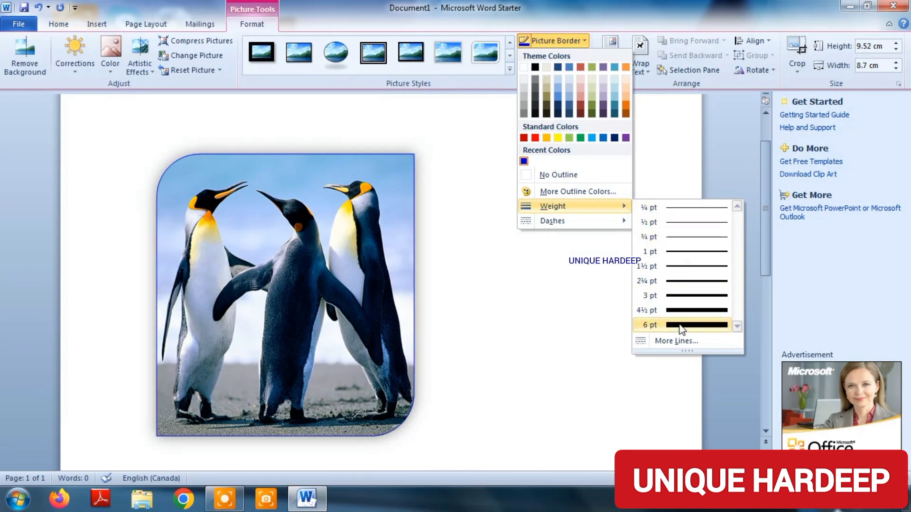
# Set the picture border weight to 2¼ pt after trying 6 pt.
pyautogui.click(680, 325)
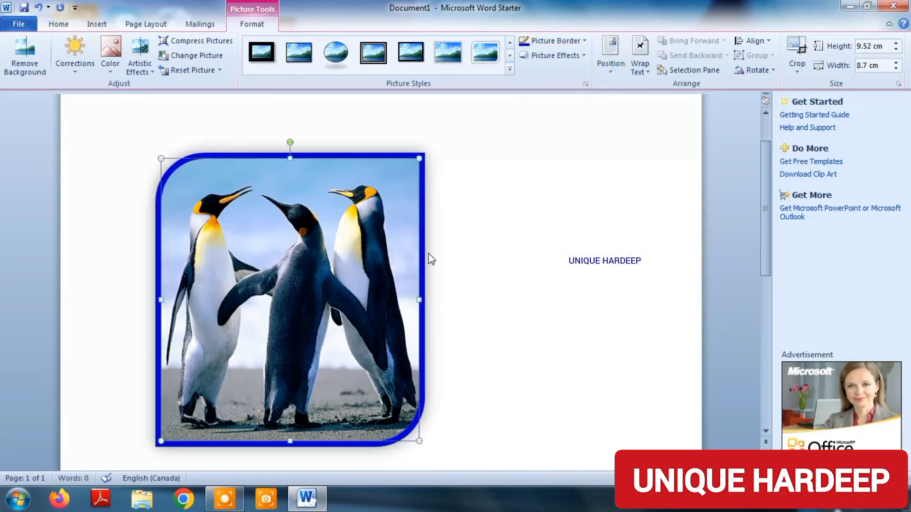
pyautogui.click(553, 40)
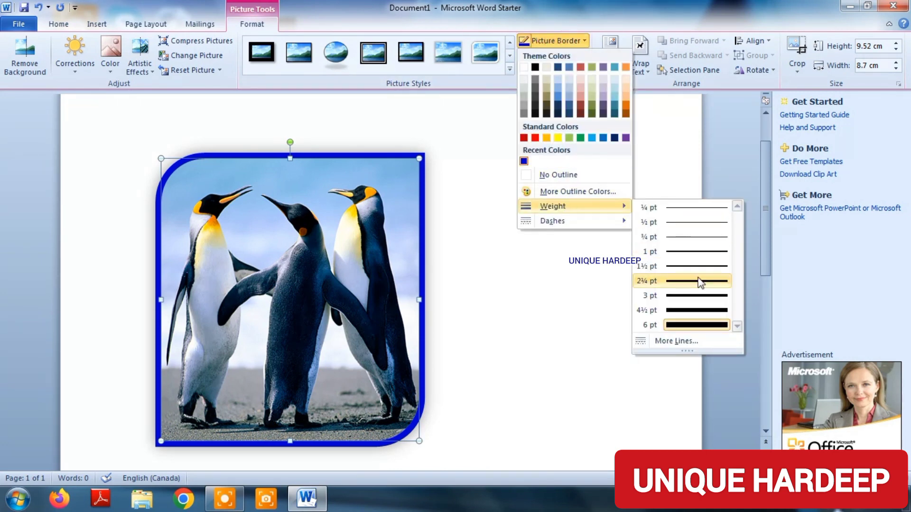
pyautogui.click(696, 280)
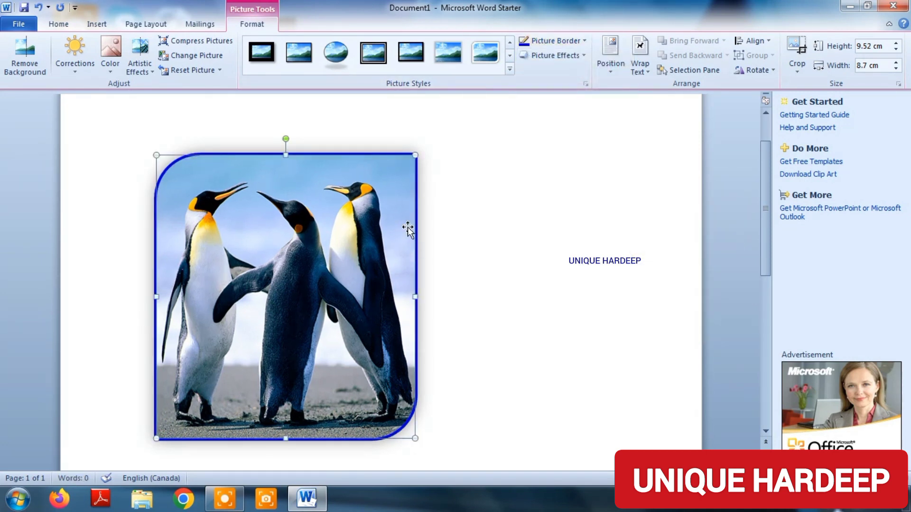
# Give the border the Round Dot dash type in Format Picture's Line Style.
pyautogui.click(553, 40)
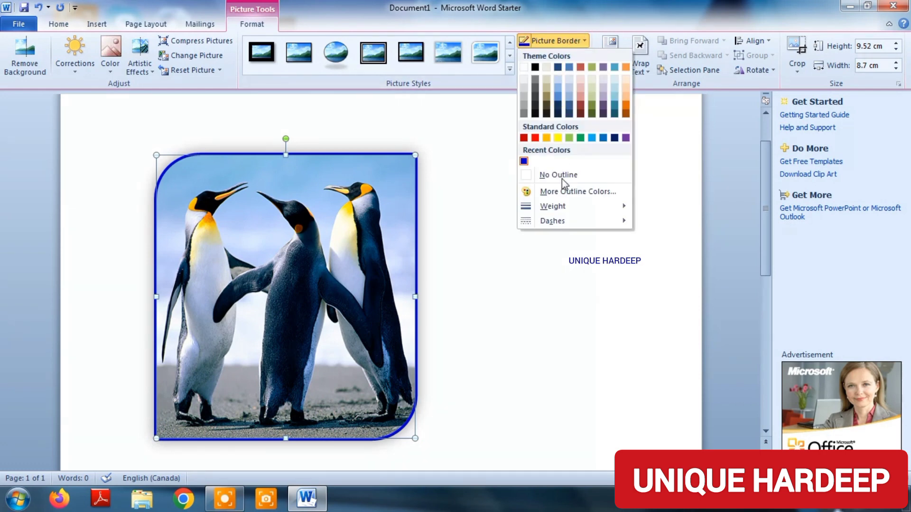
pyautogui.moveTo(553, 221)
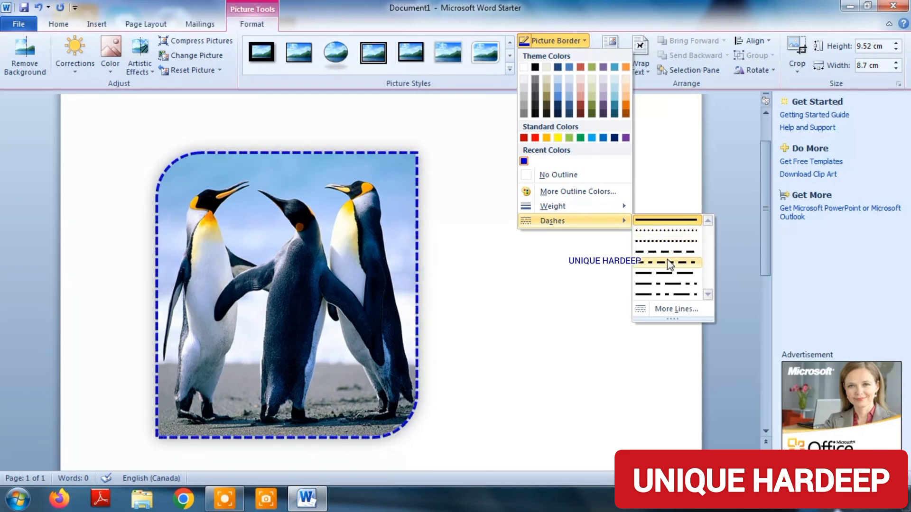
pyautogui.click(667, 308)
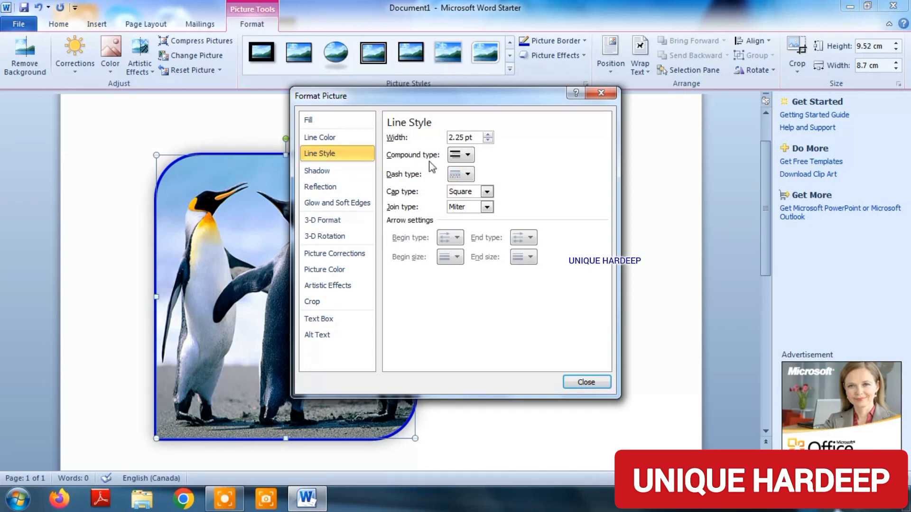
pyautogui.click(468, 175)
pyautogui.click(476, 210)
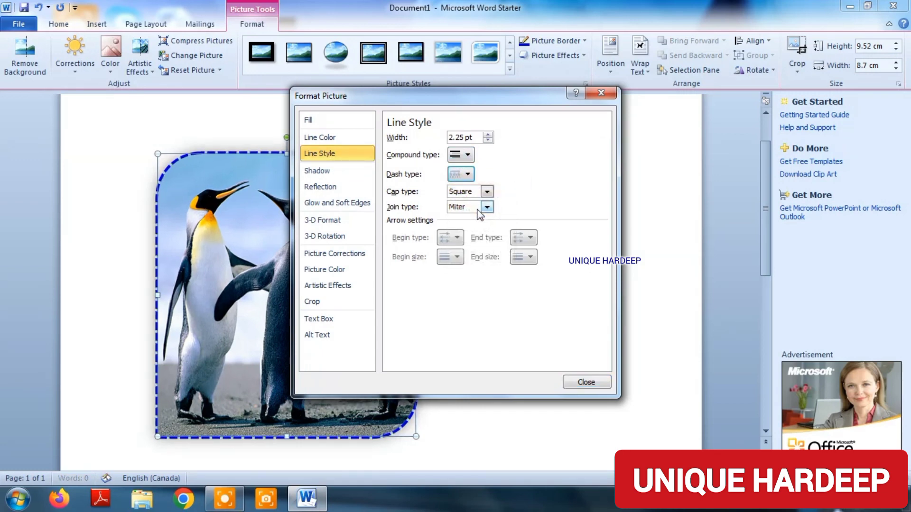
pyautogui.click(467, 175)
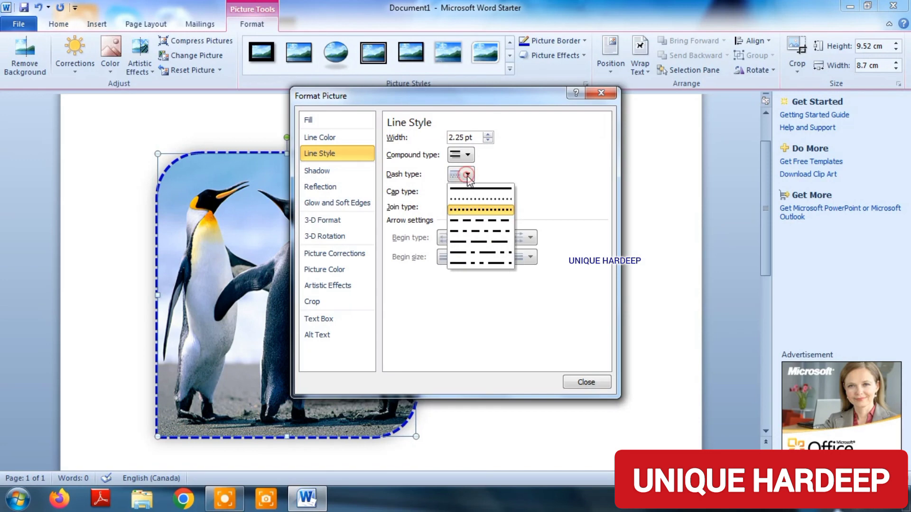
pyautogui.click(471, 210)
pyautogui.click(585, 382)
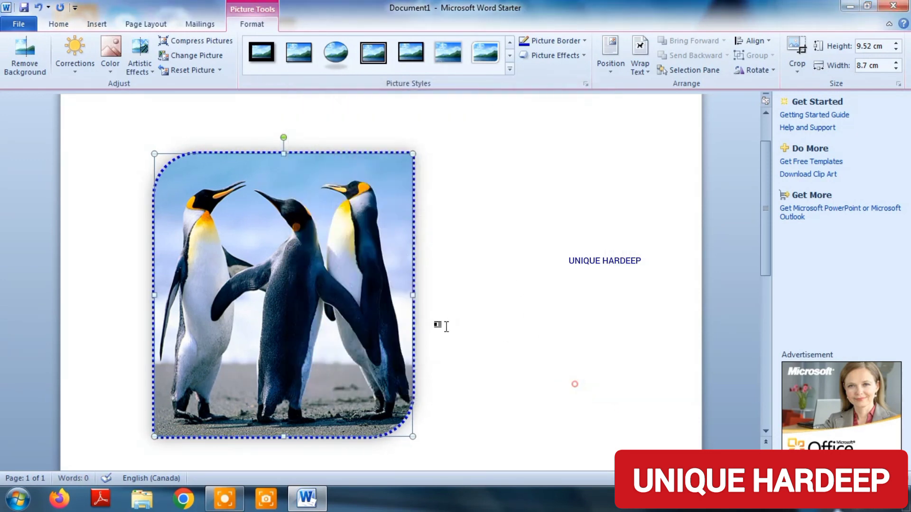
# Apply a Picture Effects reflection variation beneath the penguin picture and scroll to check it.
pyautogui.click(580, 55)
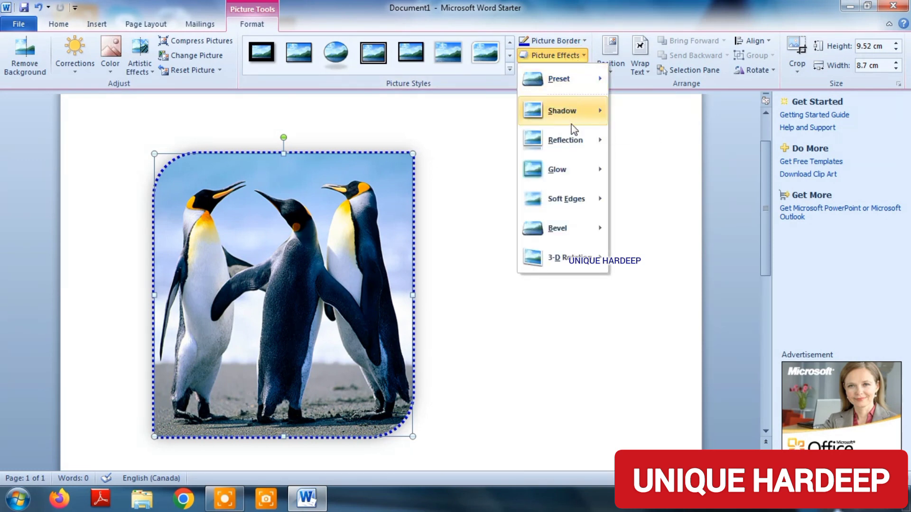
pyautogui.moveTo(565, 140)
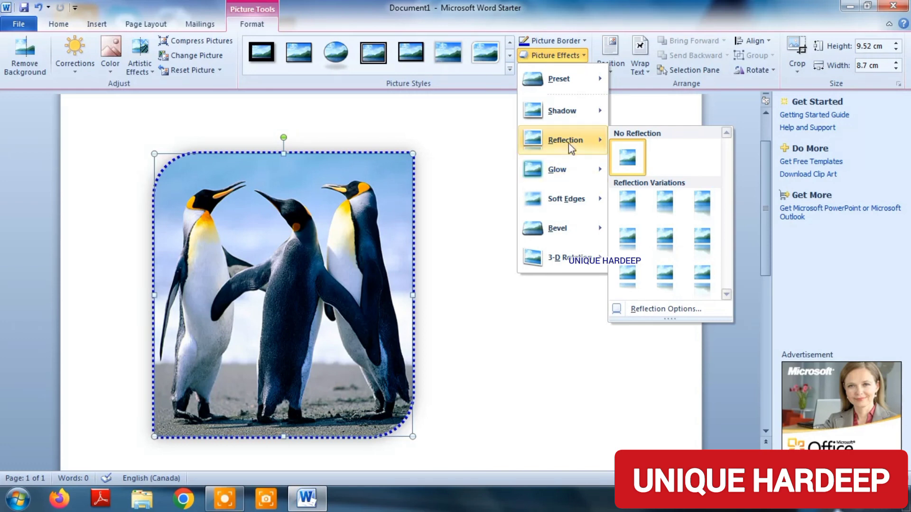
pyautogui.click(665, 206)
pyautogui.scroll(-3, 400, 325)
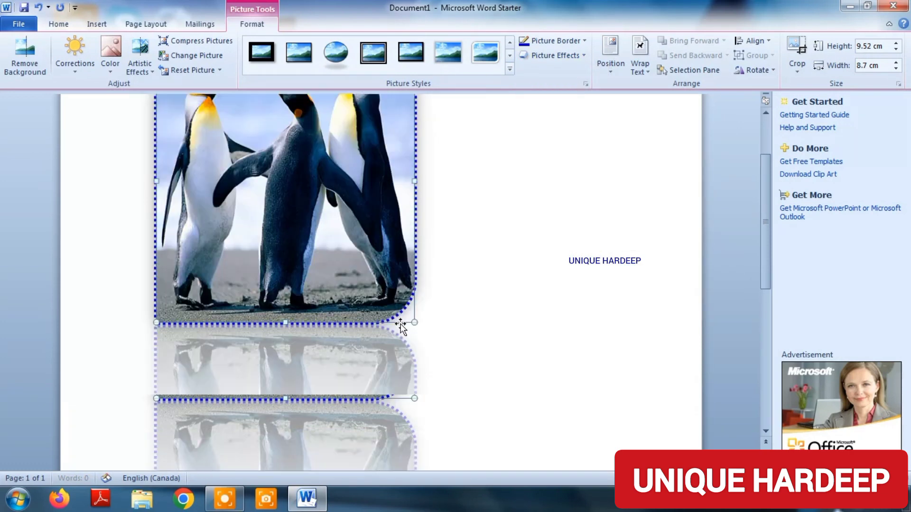
pyautogui.scroll(-2, 401, 327)
pyautogui.scroll(2, 363, 301)
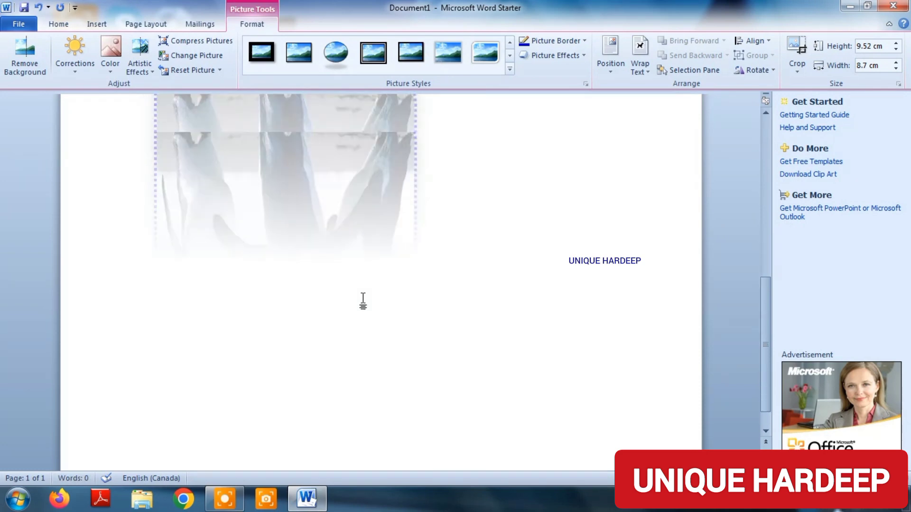
pyautogui.scroll(2, 363, 301)
pyautogui.scroll(2, 363, 300)
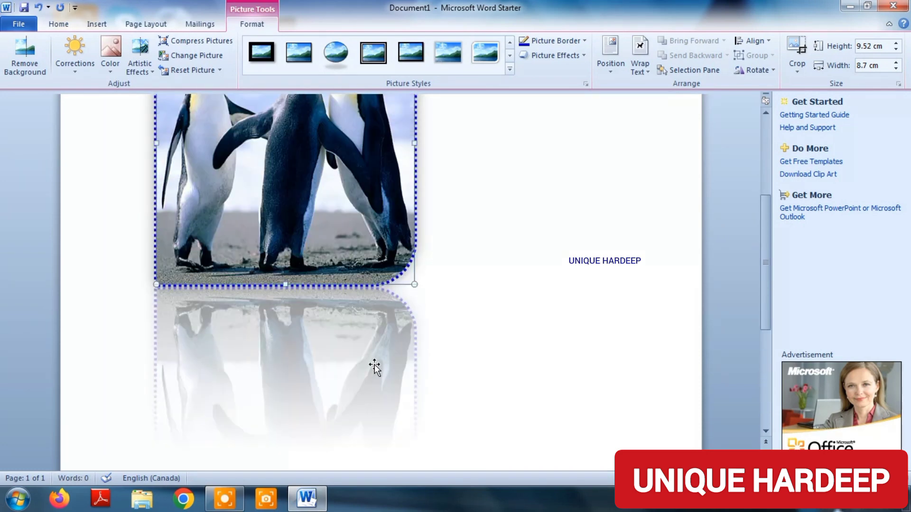
pyautogui.scroll(2, 375, 368)
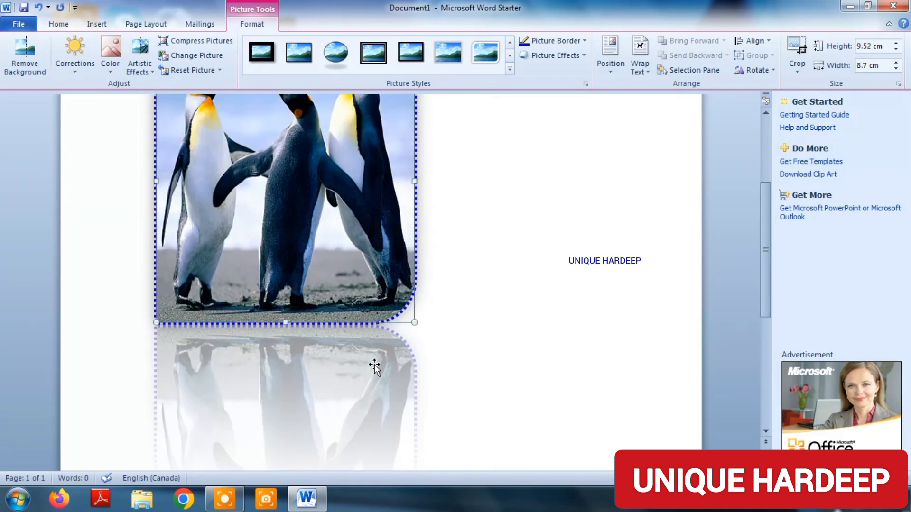
pyautogui.scroll(2, 374, 367)
pyautogui.scroll(2, 374, 366)
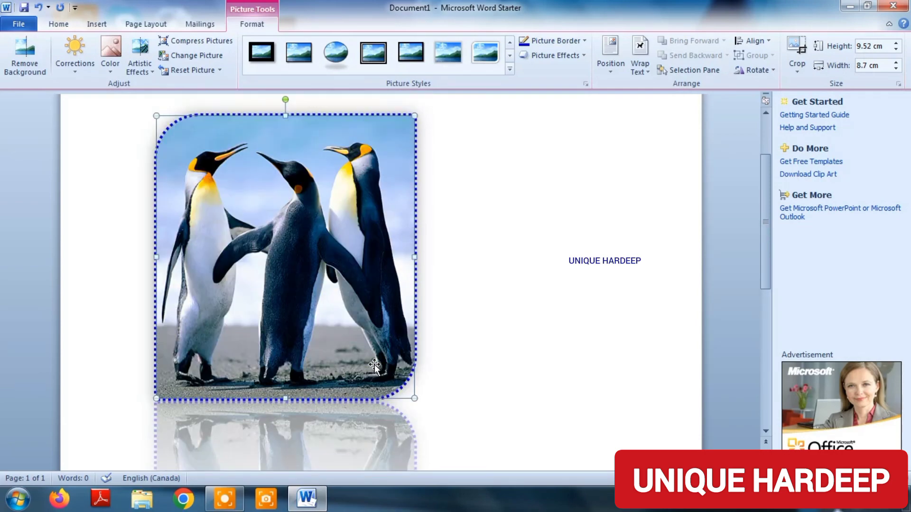
pyautogui.scroll(2, 374, 364)
pyautogui.scroll(-3, 374, 365)
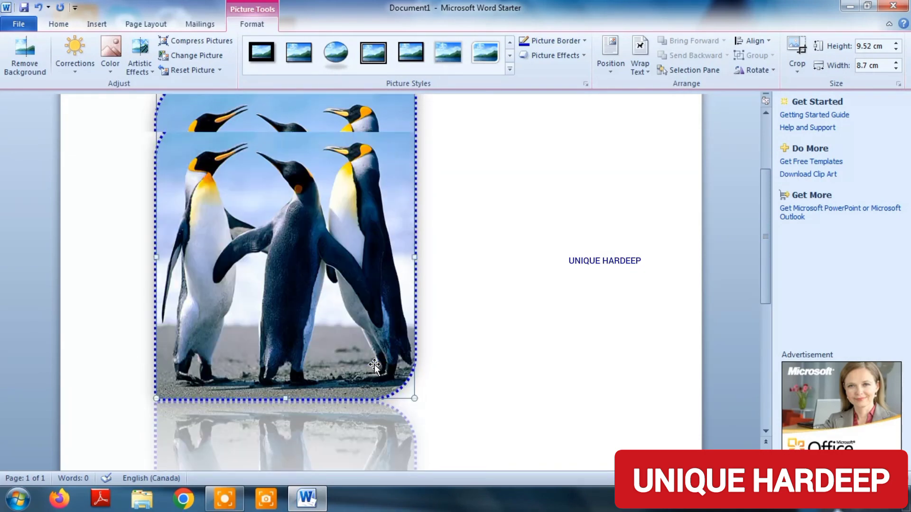
pyautogui.scroll(3, 374, 364)
# Try a glow variation on the penguin picture, changing the glow colour to yellow.
pyautogui.click(555, 56)
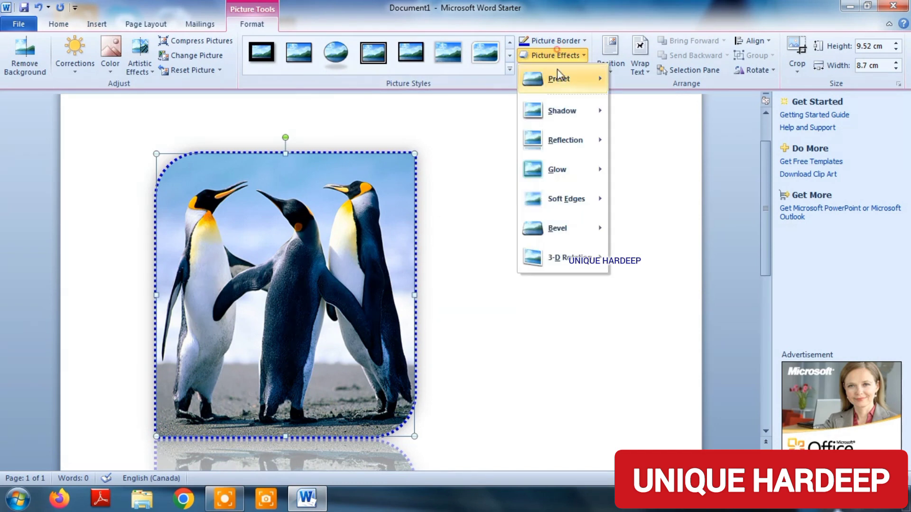
pyautogui.moveTo(562, 170)
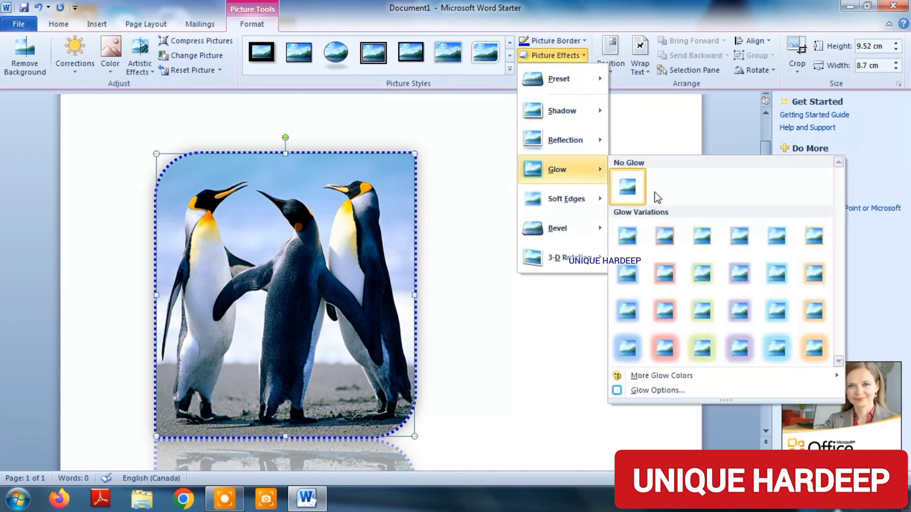
pyautogui.click(666, 252)
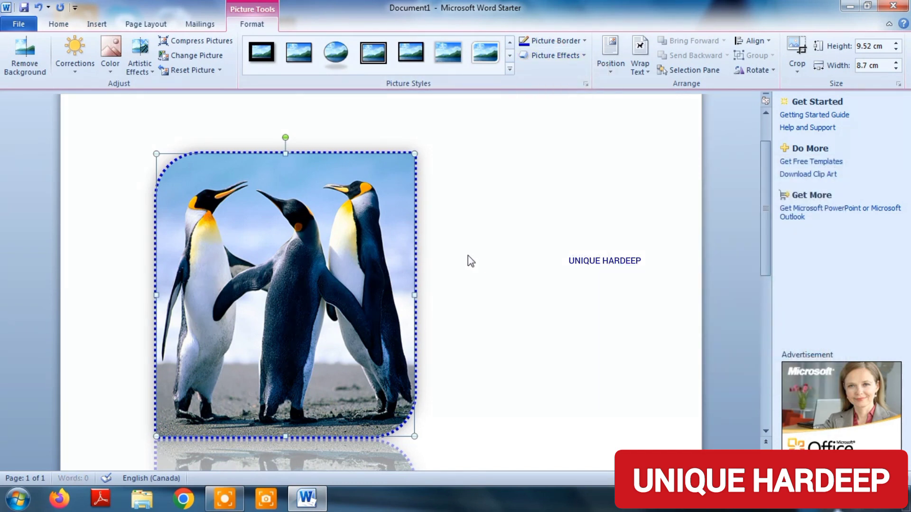
pyautogui.scroll(-1, 393, 245)
pyautogui.scroll(-1, 392, 244)
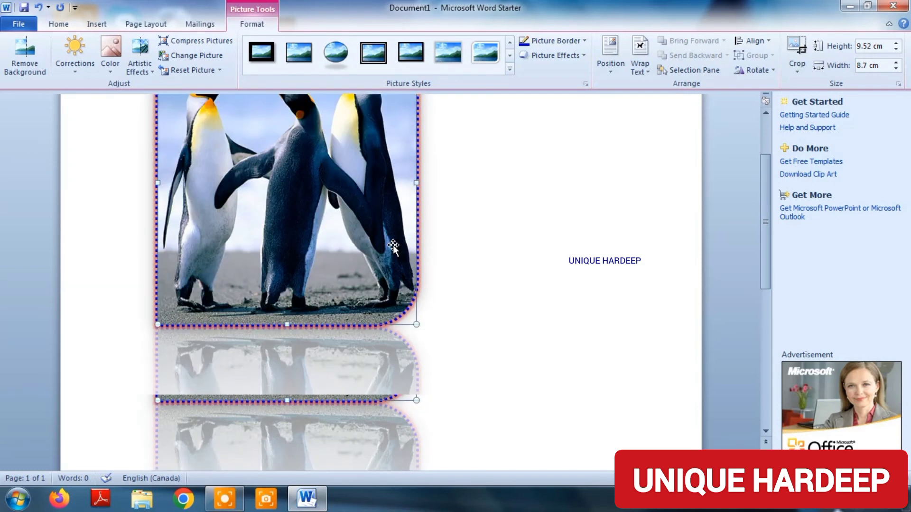
pyautogui.scroll(2, 393, 244)
pyautogui.scroll(2, 393, 245)
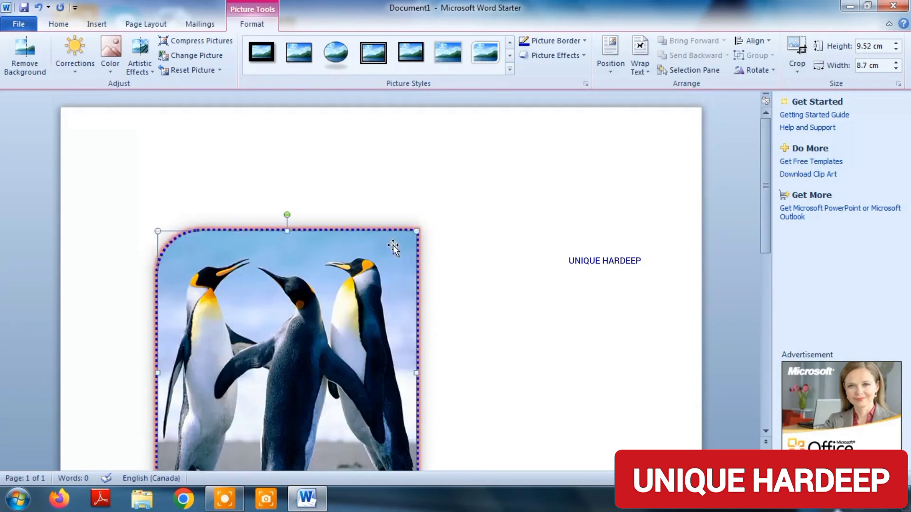
pyautogui.click(555, 55)
pyautogui.moveTo(558, 169)
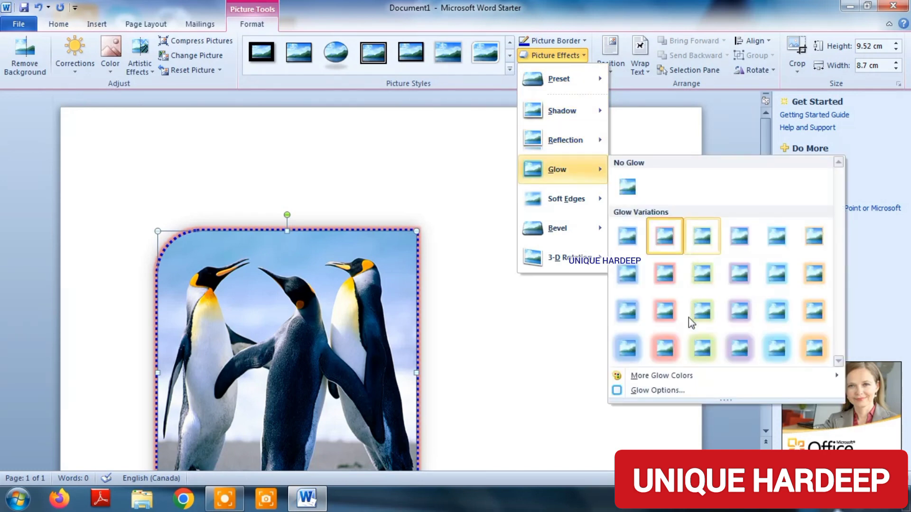
pyautogui.moveTo(662, 376)
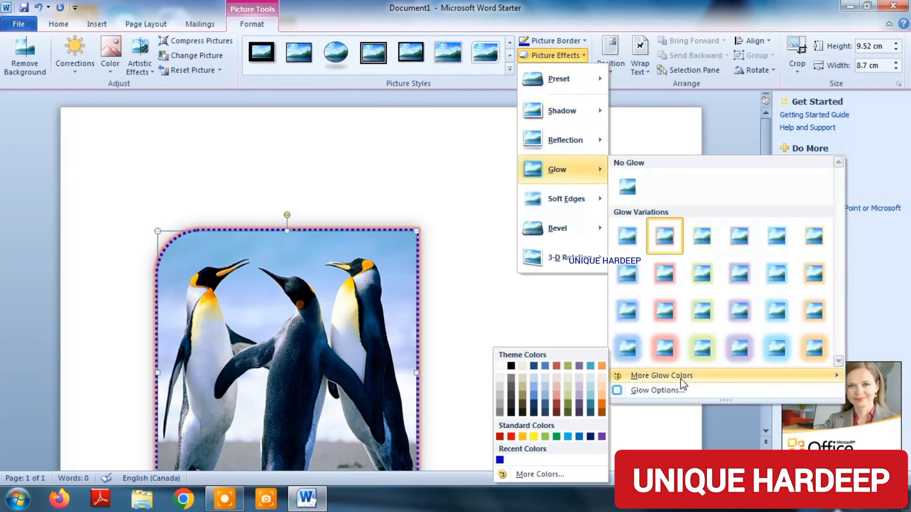
pyautogui.click(534, 436)
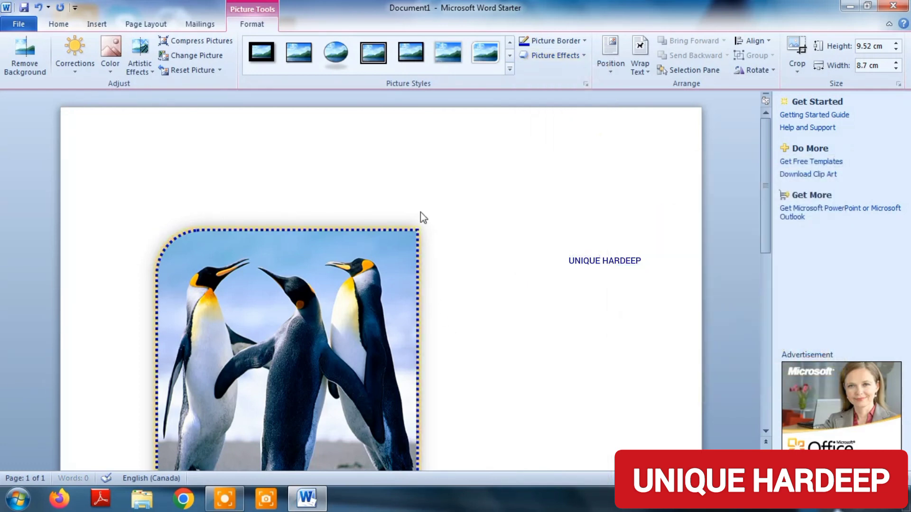
pyautogui.click(402, 248)
pyautogui.scroll(-3, 369, 252)
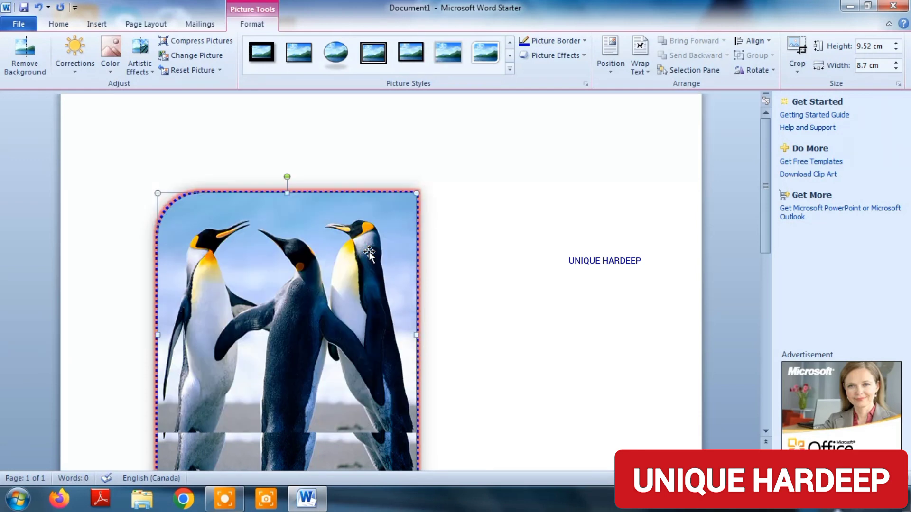
pyautogui.scroll(2, 369, 252)
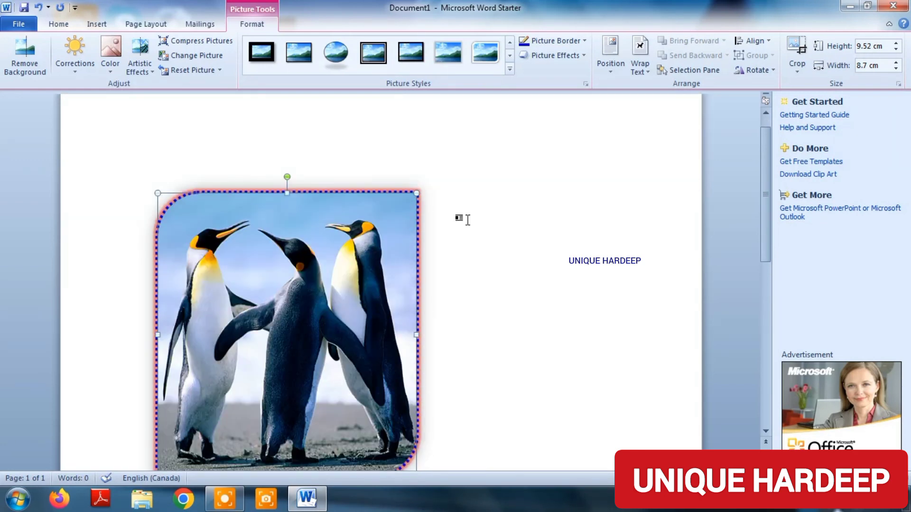
# Apply a glow preset from Glow Options and close the Format Picture dialog.
pyautogui.click(552, 55)
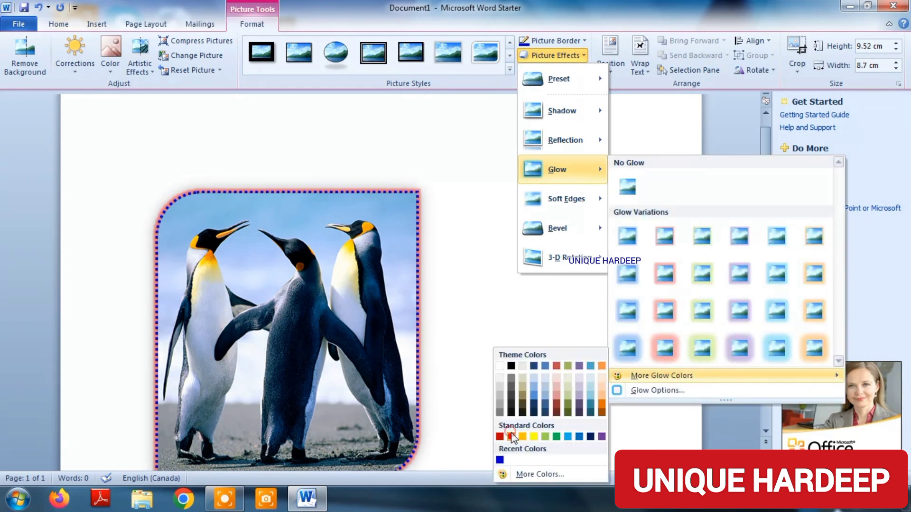
pyautogui.press('Escape')
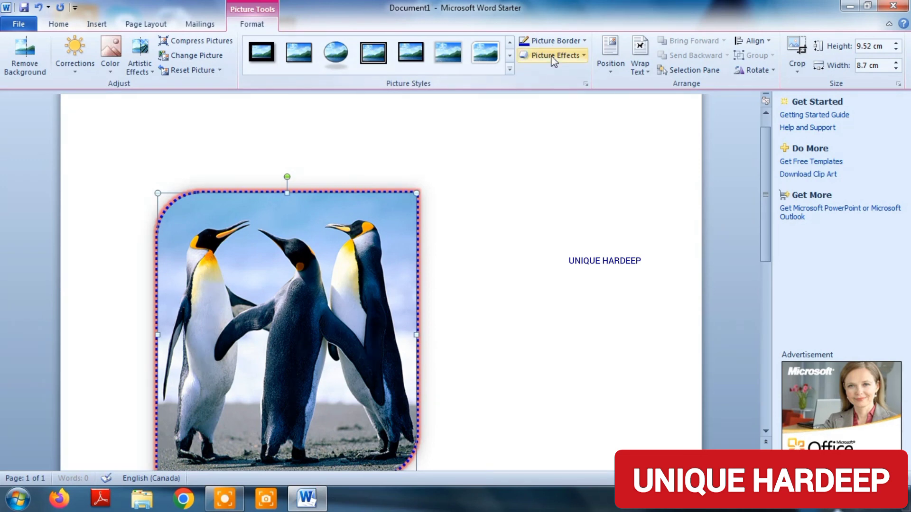
pyautogui.click(554, 55)
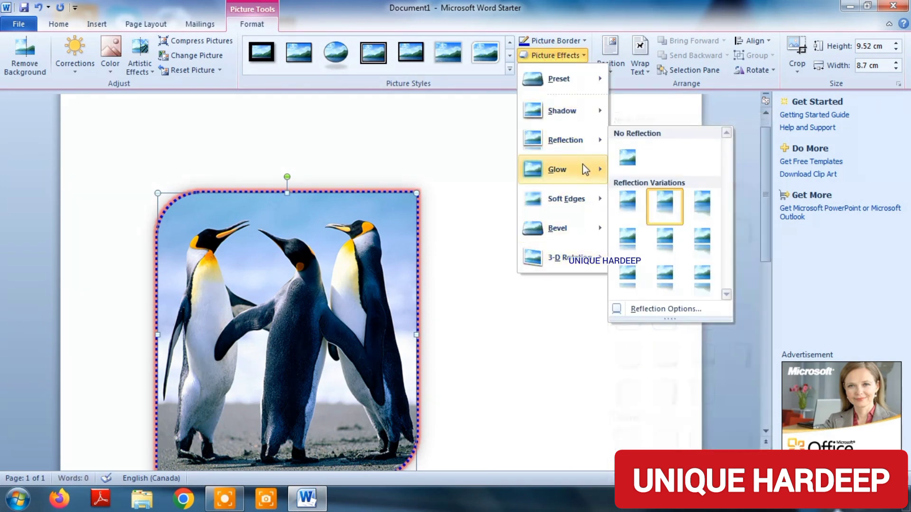
pyautogui.moveTo(559, 170)
pyautogui.click(657, 391)
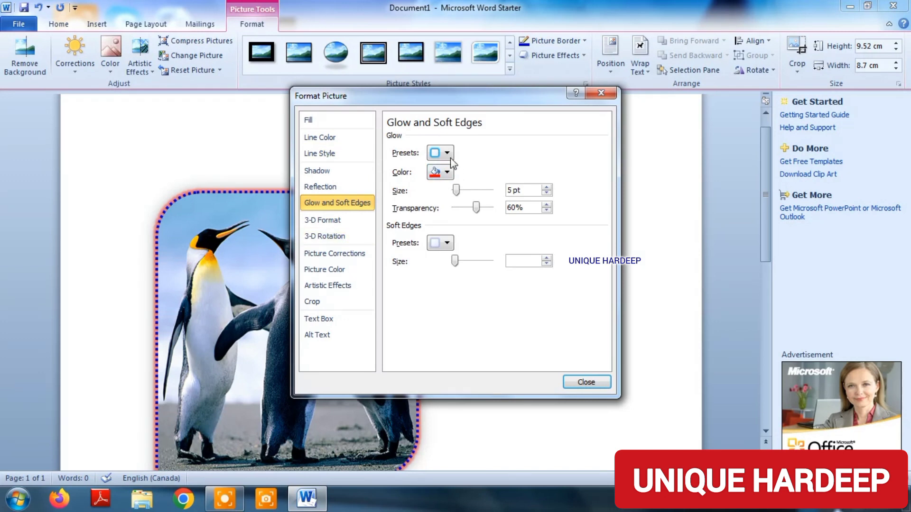
pyautogui.click(446, 153)
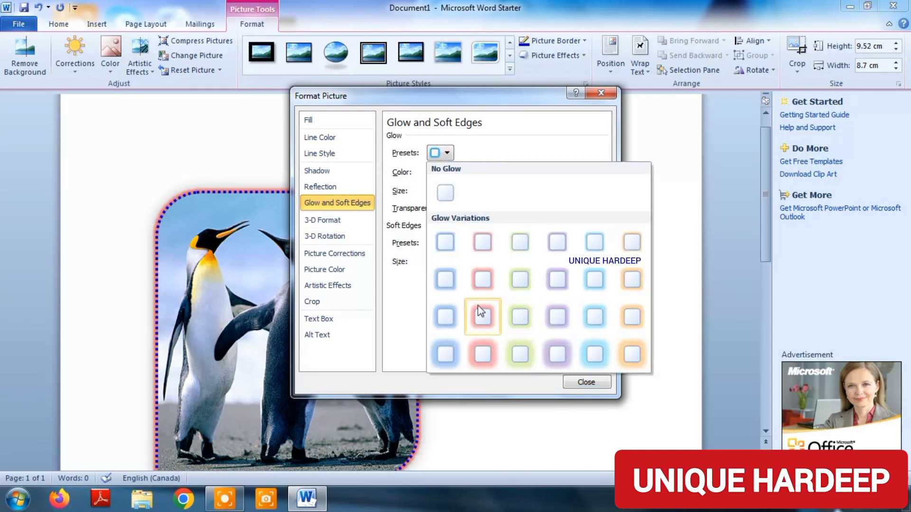
pyautogui.click(434, 317)
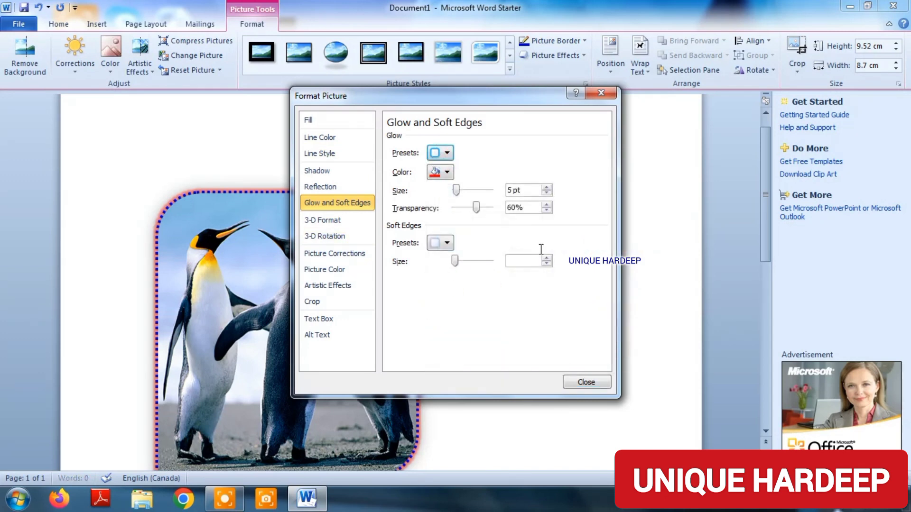
pyautogui.click(586, 382)
pyautogui.click(493, 282)
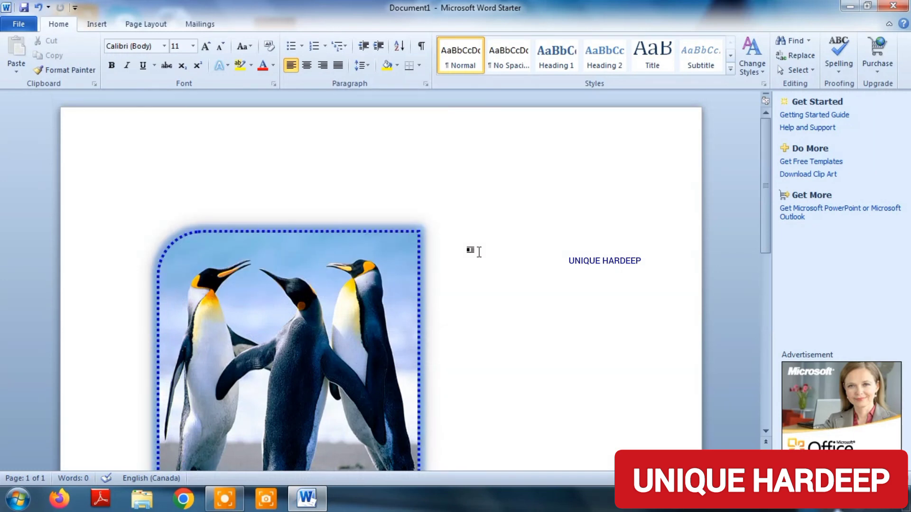
pyautogui.scroll(-2, 477, 252)
# Reselect the penguins picture, set its glow colour to red, and close Format Picture.
pyautogui.click(277, 196)
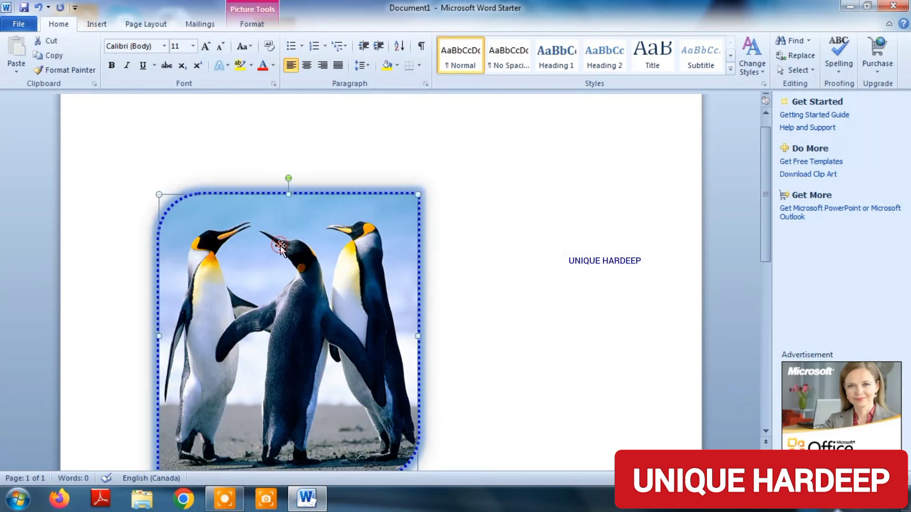
pyautogui.click(237, 25)
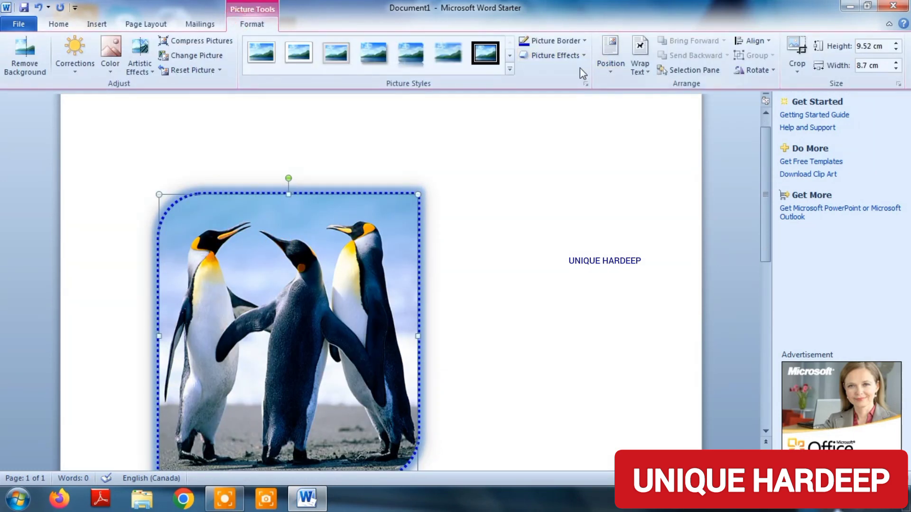
pyautogui.click(554, 56)
pyautogui.moveTo(562, 169)
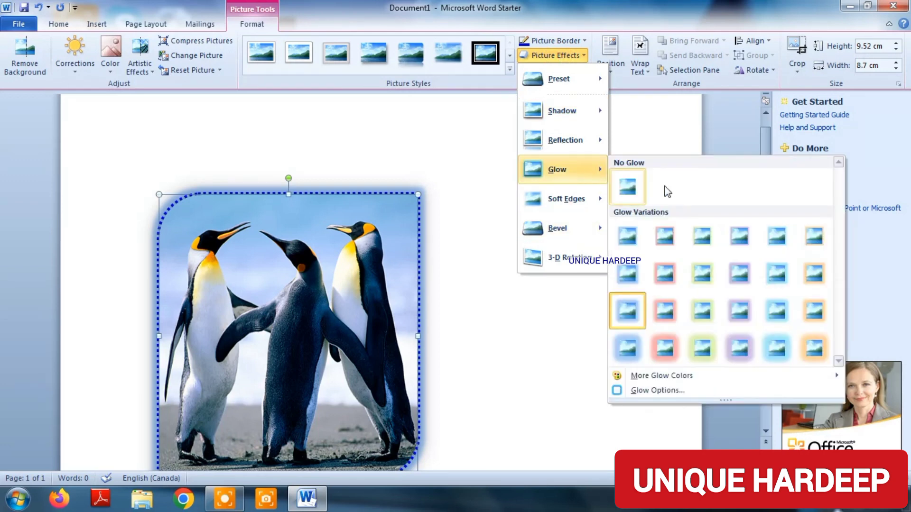
pyautogui.click(664, 395)
pyautogui.click(447, 153)
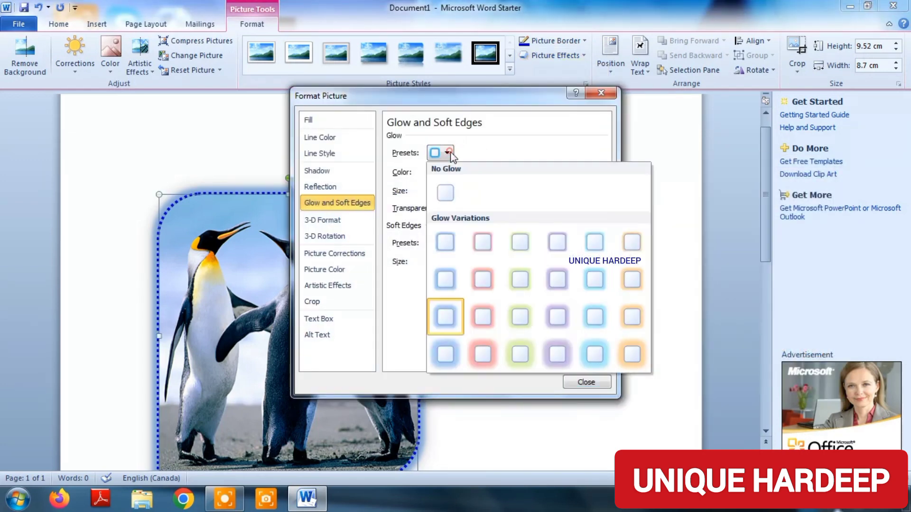
pyautogui.click(446, 153)
pyautogui.click(445, 172)
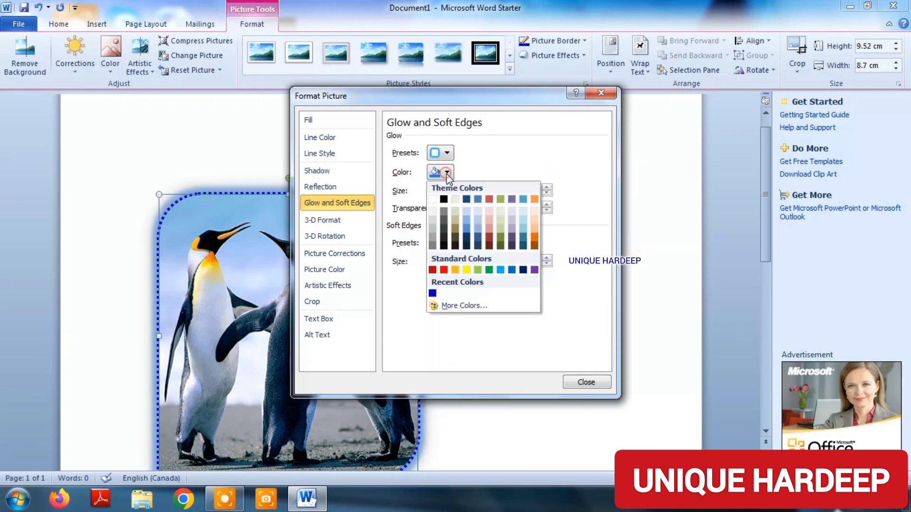
pyautogui.click(443, 269)
pyautogui.click(603, 383)
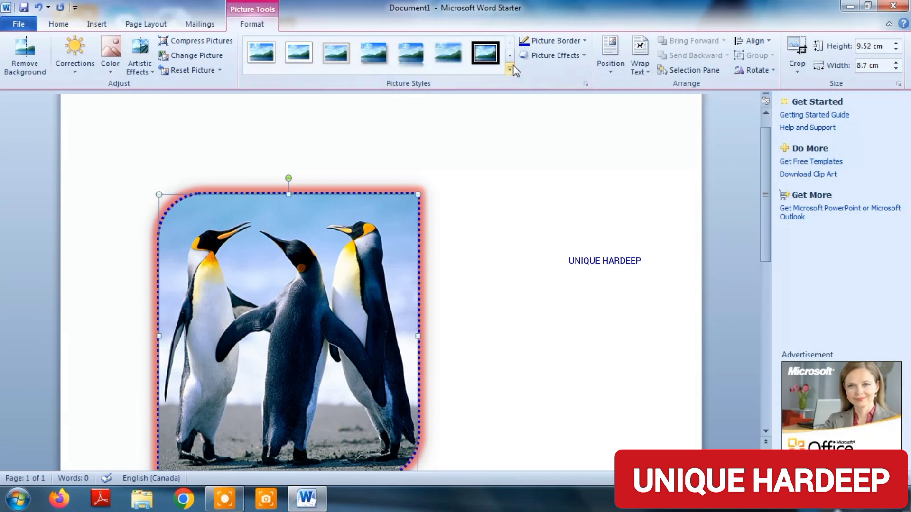
# Set the penguins picture's text wrapping to In Front of Text, then reselect it.
pyautogui.click(617, 68)
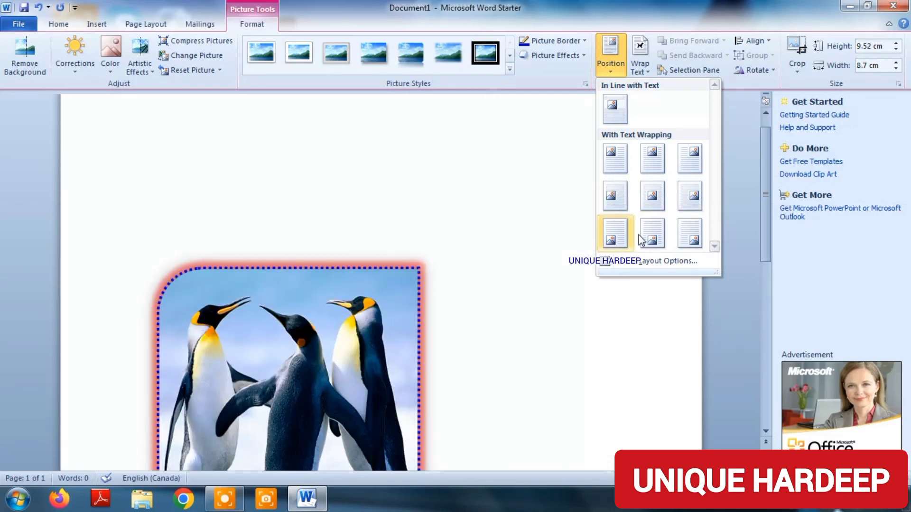
pyautogui.click(611, 72)
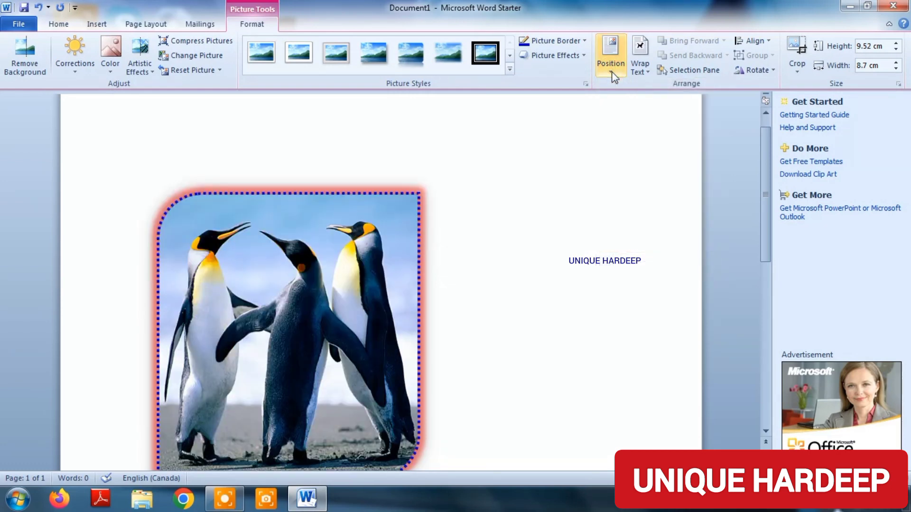
pyautogui.click(641, 71)
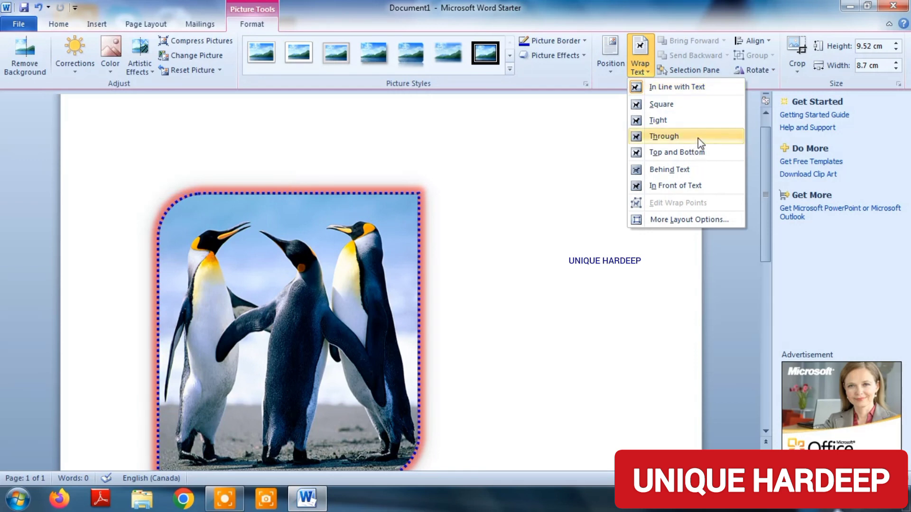
pyautogui.click(687, 190)
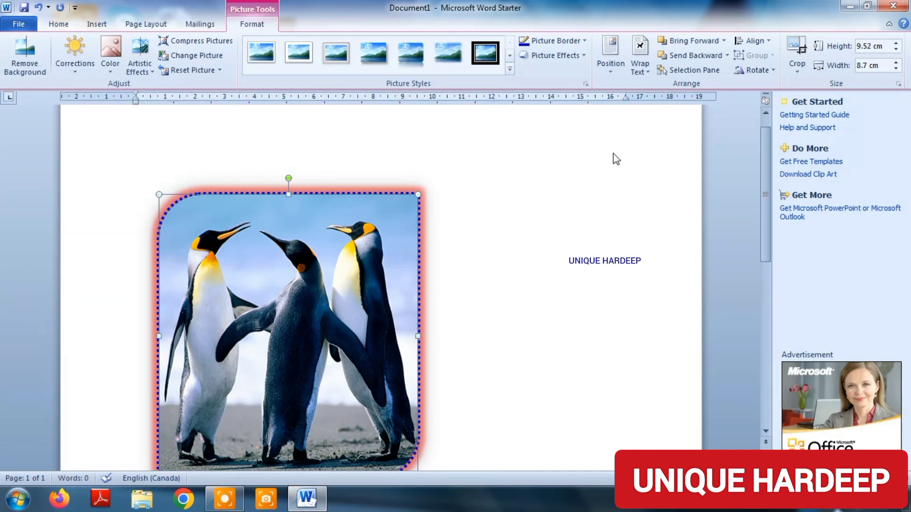
pyautogui.click(898, 269)
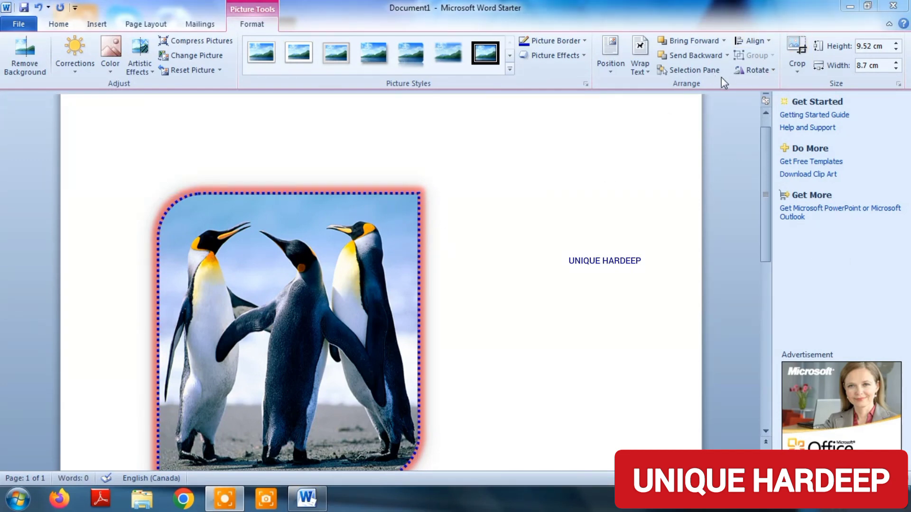
pyautogui.click(374, 256)
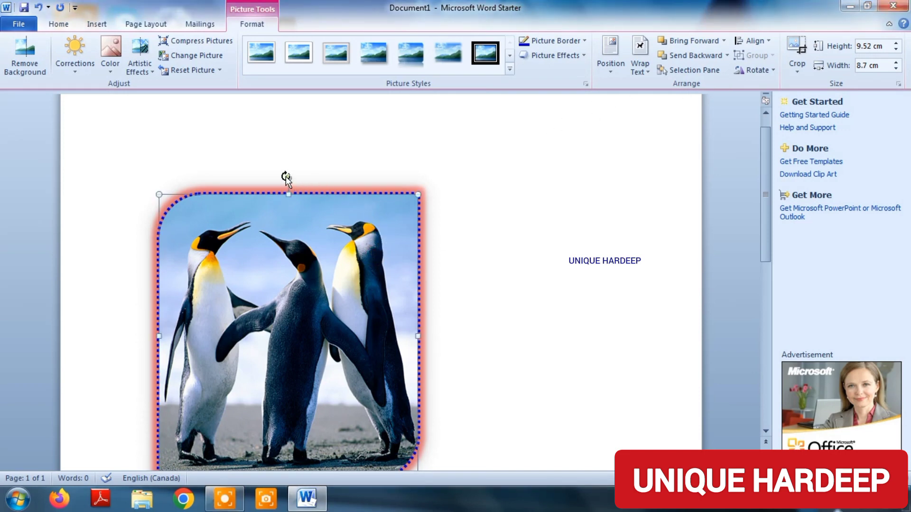
# Trial-rotate the penguins picture, return it upright, and show the Rotate options.
pyautogui.moveTo(287, 178); pyautogui.dragTo(165, 362)
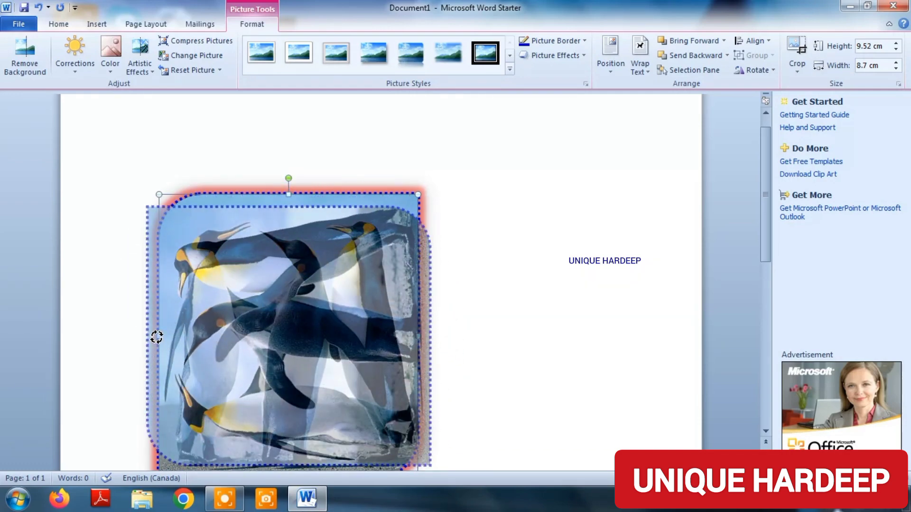
pyautogui.moveTo(165, 362); pyautogui.dragTo(224, 369)
pyautogui.hotkey('ctrl', 'y')
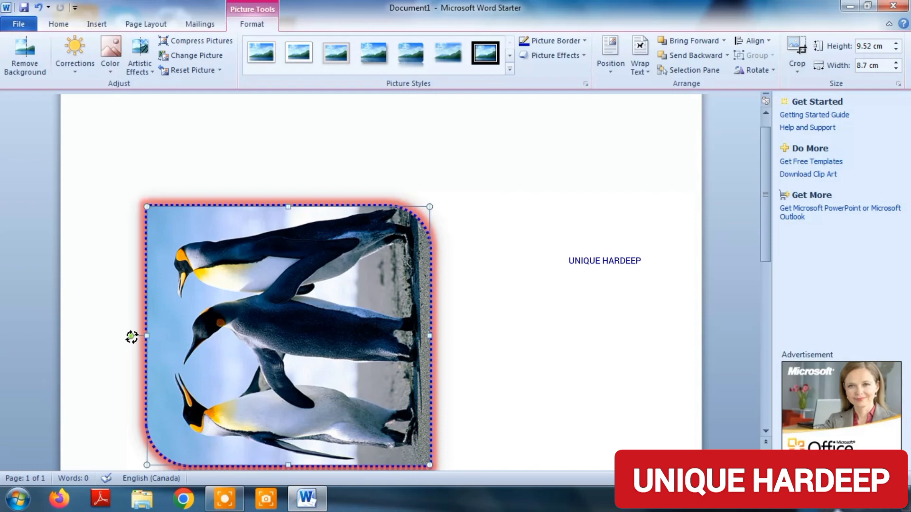
pyautogui.moveTo(132, 337); pyautogui.dragTo(294, 231)
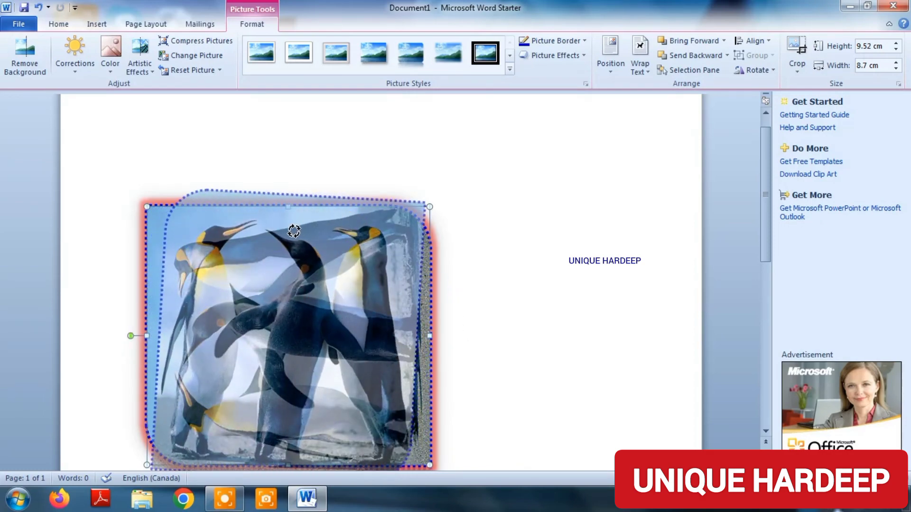
pyautogui.moveTo(294, 231); pyautogui.dragTo(489, 237)
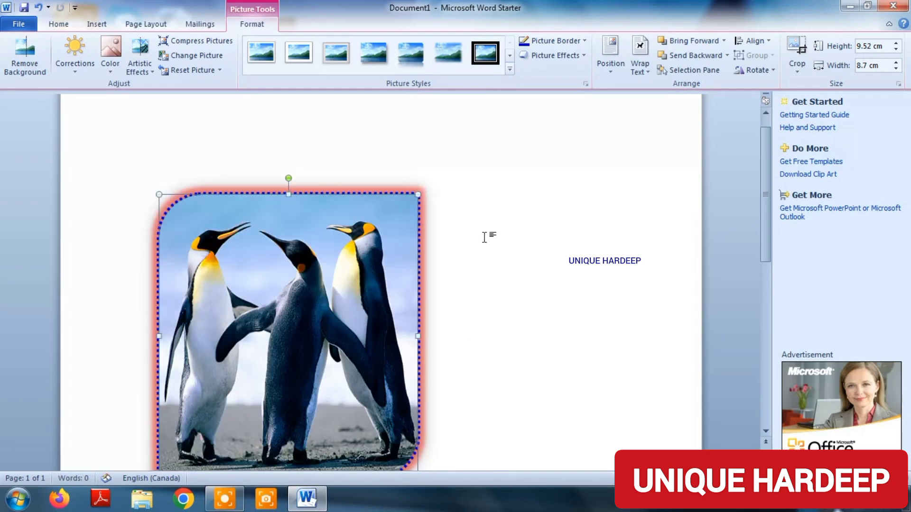
pyautogui.click(767, 72)
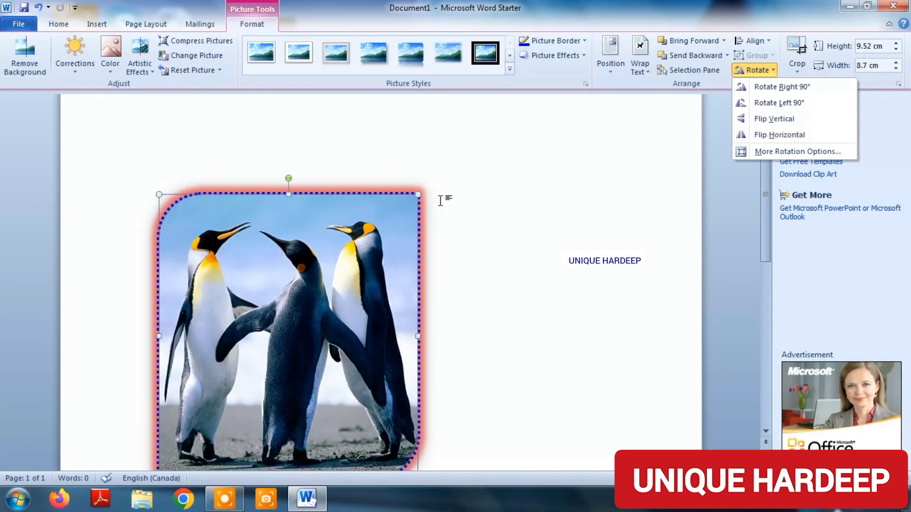
# Wrap the penguins picture Behind Text from its shortcut menu, then place the cursor above it.
pyautogui.click(408, 256)
pyautogui.click(715, 224)
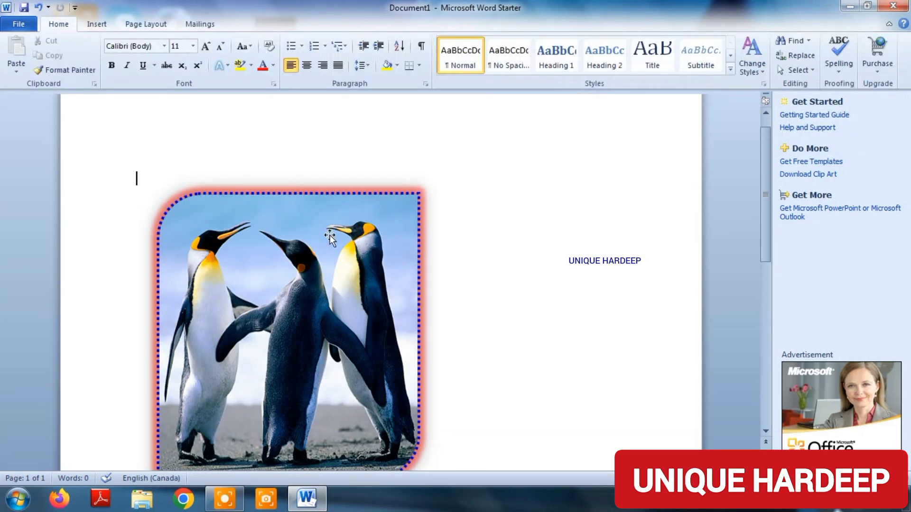
pyautogui.rightClick(287, 240)
pyautogui.click(590, 171)
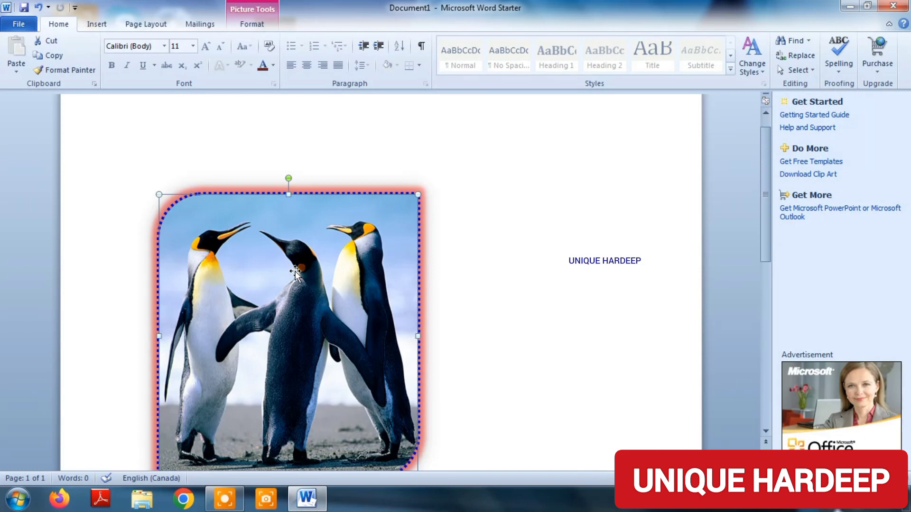
pyautogui.rightClick(295, 273)
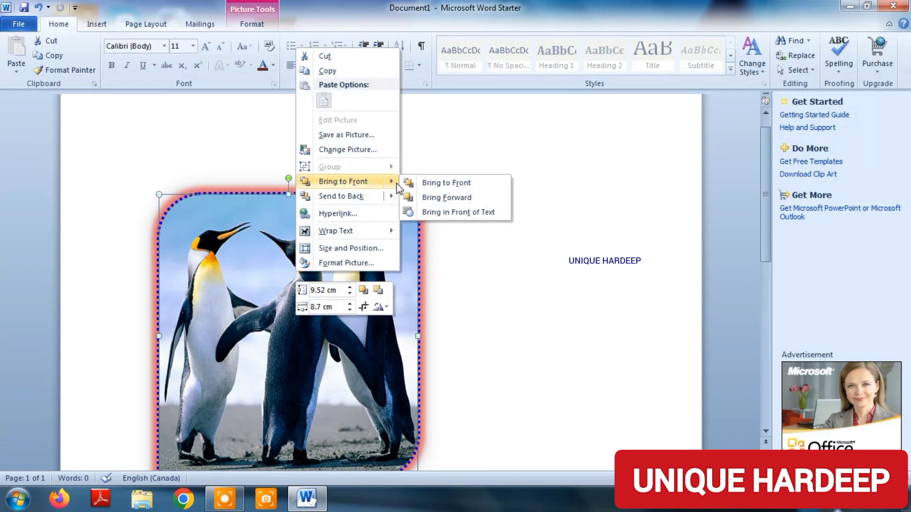
pyautogui.moveTo(341, 230)
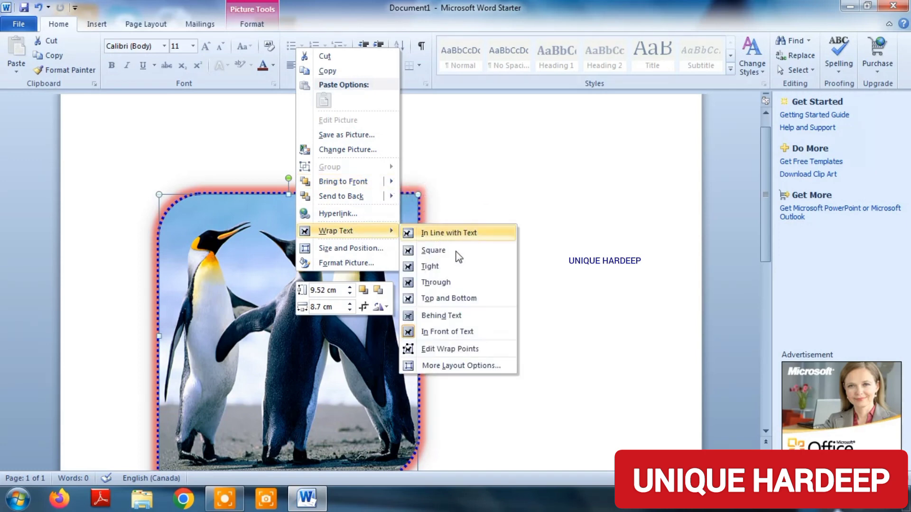
pyautogui.click(458, 316)
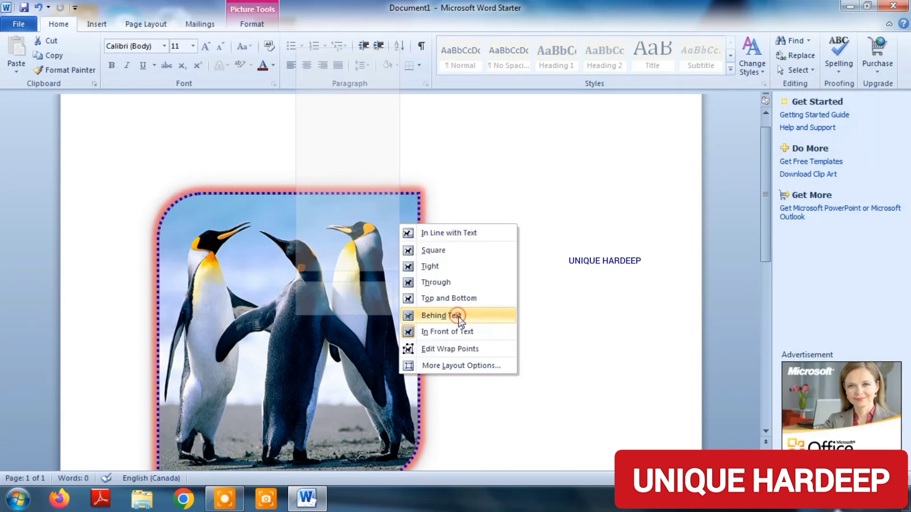
pyautogui.rightClick(281, 277)
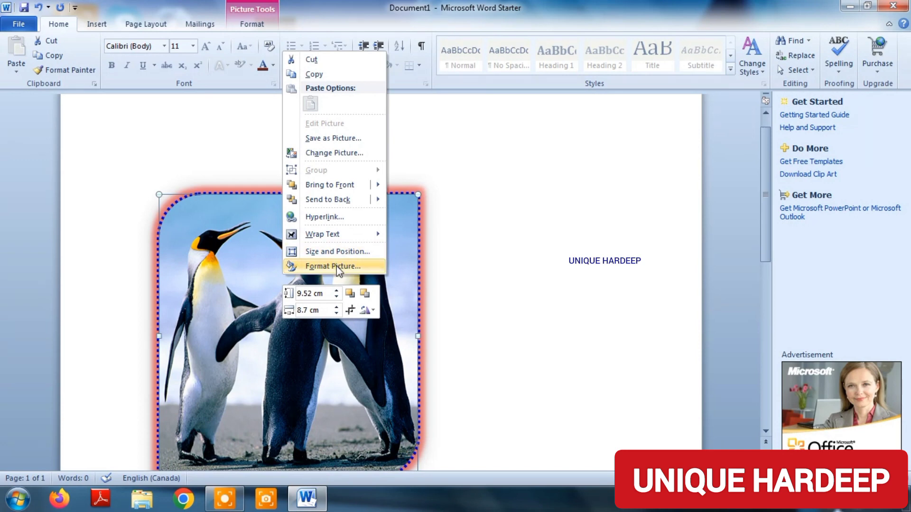
pyautogui.click(209, 309)
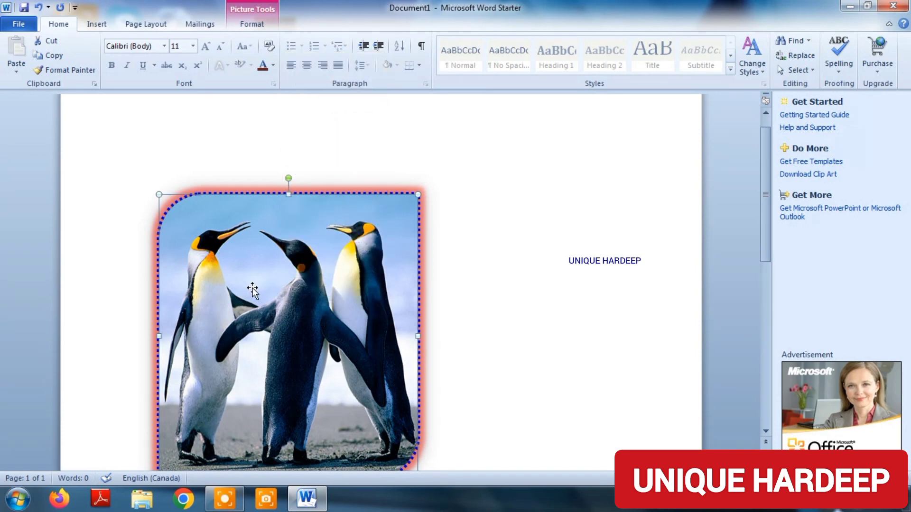
pyautogui.click(278, 179)
# Type two stray gibberish lines, then delete them.
pyautogui.write('vgdfgdfgdfg')
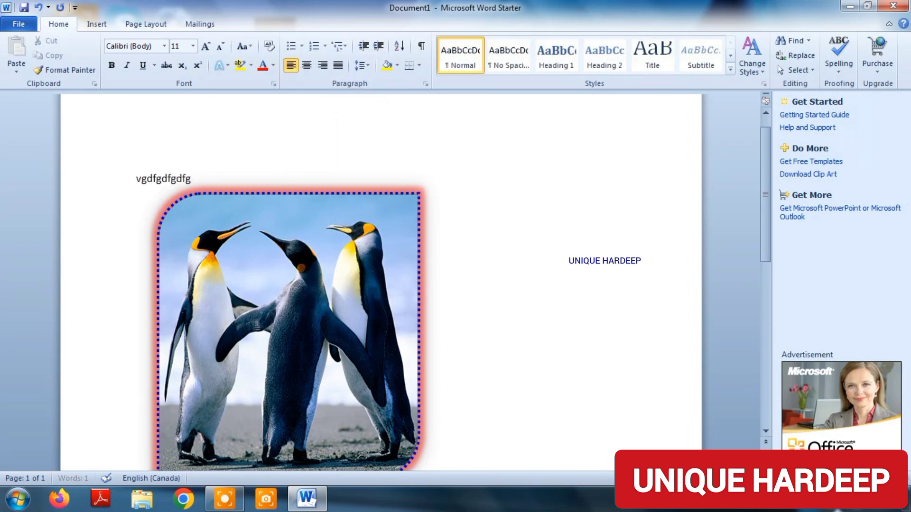
pyautogui.press('Return')
pyautogui.write('gfgdfgdfgdfgdfgdf')
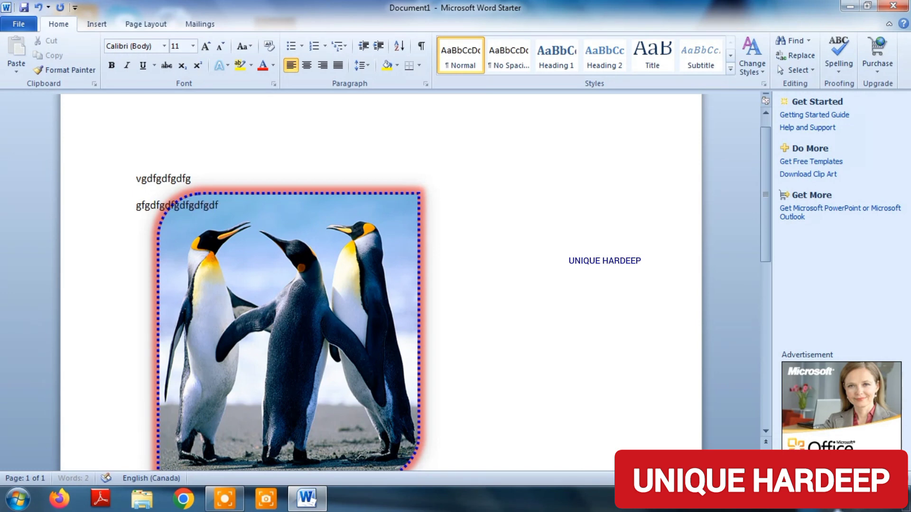
pyautogui.write('gdfgfdgfdgdfgfdgfgfgf')
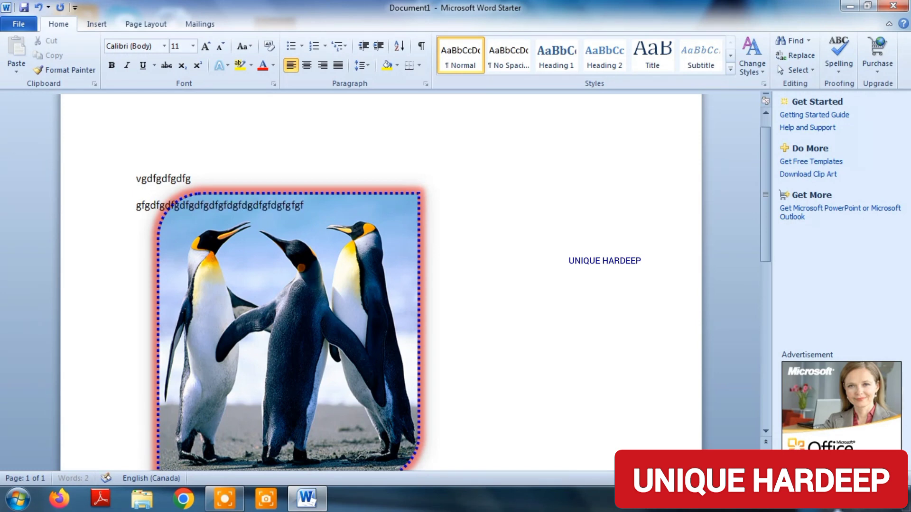
pyautogui.write('gdfgfdgdfgdfgdfgdfgdf')
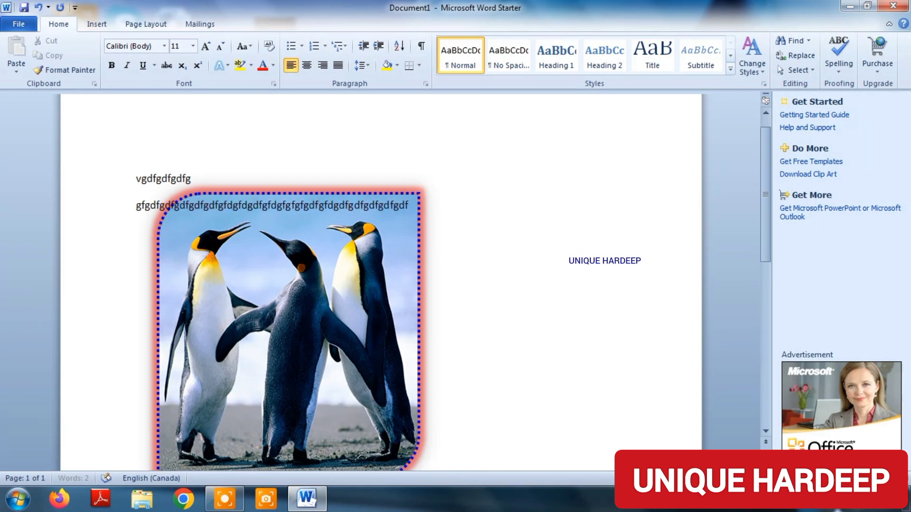
pyautogui.press('BackSpace')
pyautogui.press('BackSpace')
pyautogui.press('BackSpace')
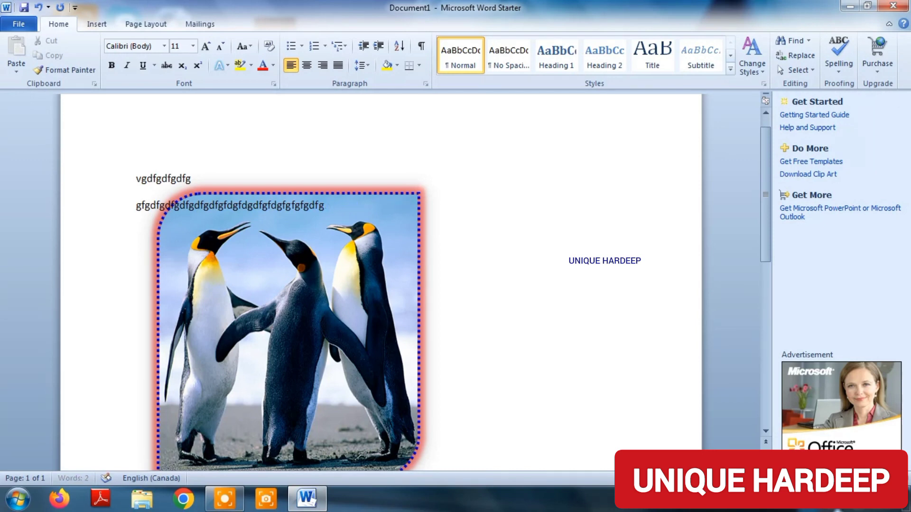
pyautogui.press('BackSpace')
pyautogui.press('BackSpace')
pyautogui.press('BackSpace')
pyautogui.press('BackSpace')
pyautogui.press('BackSpace')
pyautogui.press('BackSpace')
pyautogui.press('BackSpace')
pyautogui.press('BackSpace')
pyautogui.press('BackSpace')
pyautogui.press('BackSpace')
pyautogui.press('BackSpace')
pyautogui.press('BackSpace')
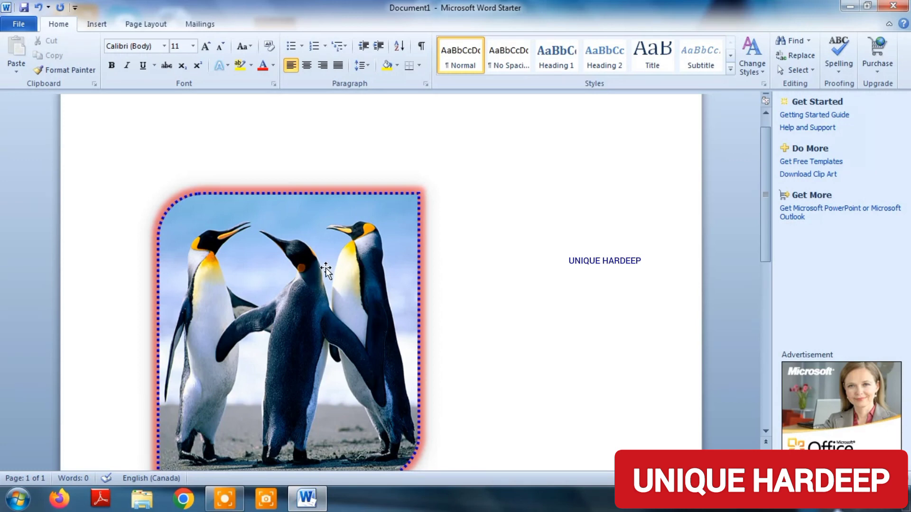
# Type the caption 'NATURAL PICTURE' on a new line beside the penguin photo.
pyautogui.press('Return')
pyautogui.press('Return')
pyautogui.press('Return')
pyautogui.press('Return')
pyautogui.write('NAT')
pyautogui.write('URAL')
pyautogui.write(' PICT')
pyautogui.write('URE')
pyautogui.hotkey('ctrl', 'a')
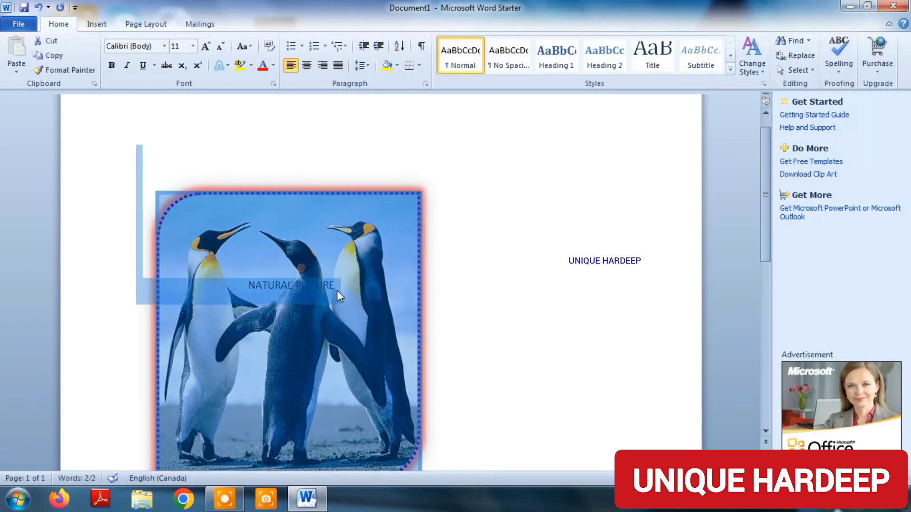
pyautogui.click(336, 290)
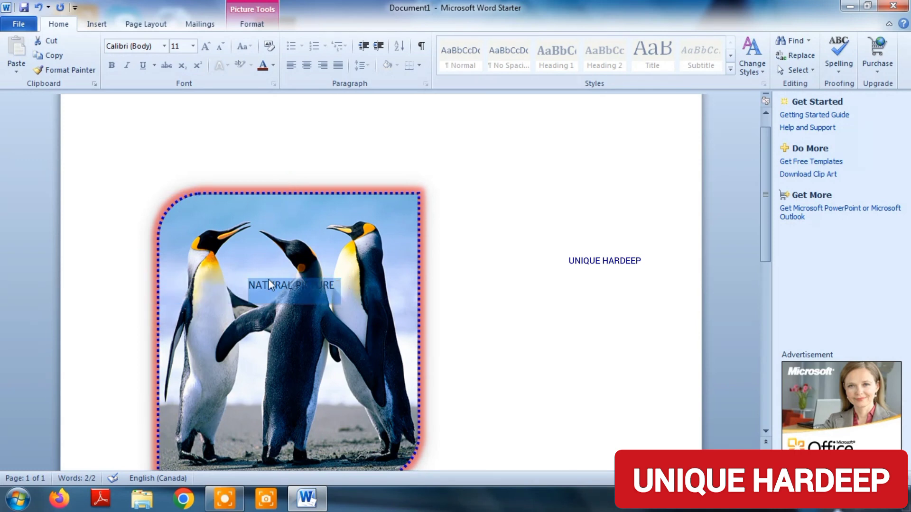
# Colour the caption red, trying navy shading behind it and undoing that.
pyautogui.click(273, 65)
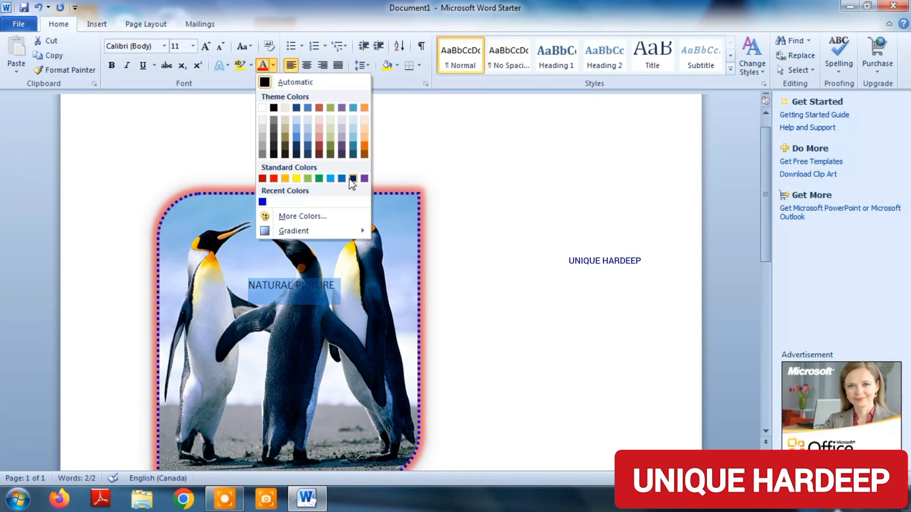
pyautogui.click(275, 179)
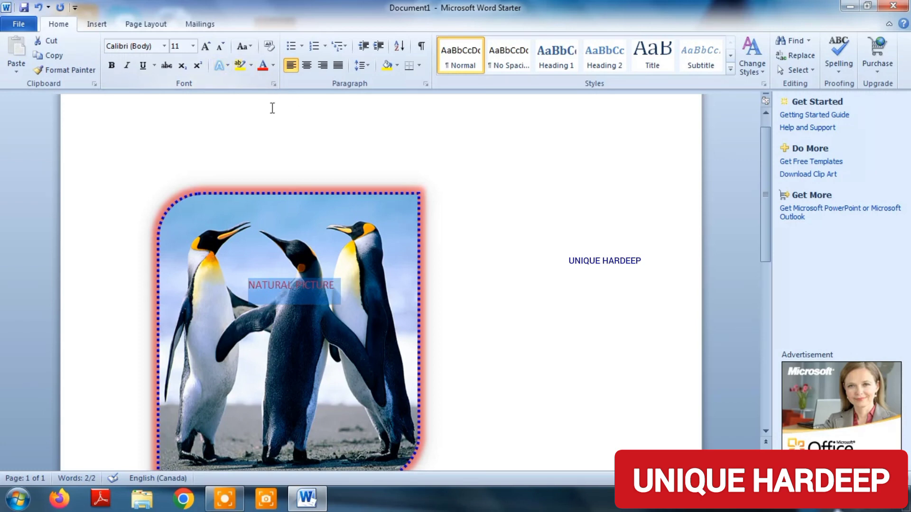
pyautogui.click(397, 66)
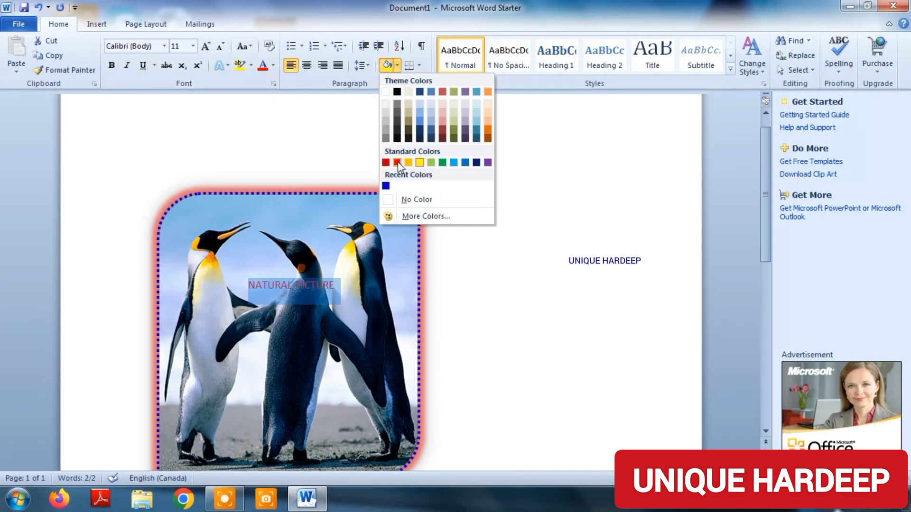
pyautogui.click(476, 163)
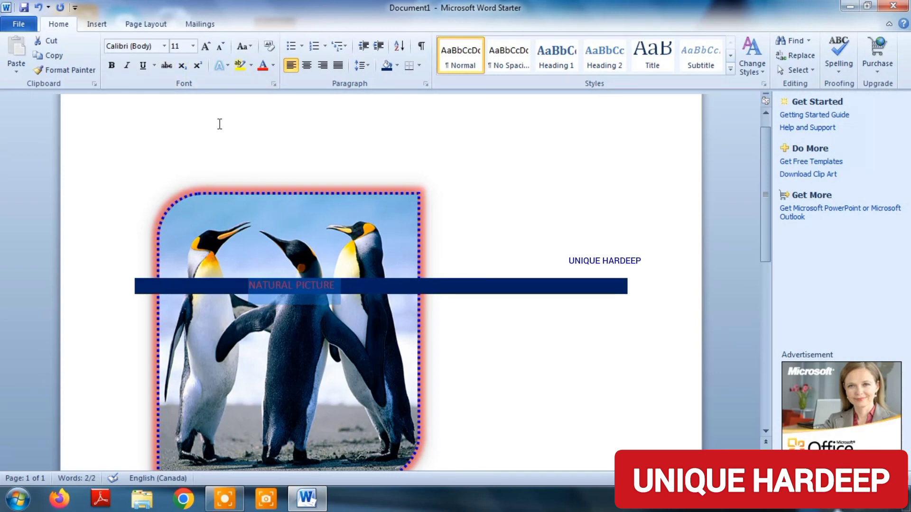
pyautogui.hotkey('ctrl', 'z')
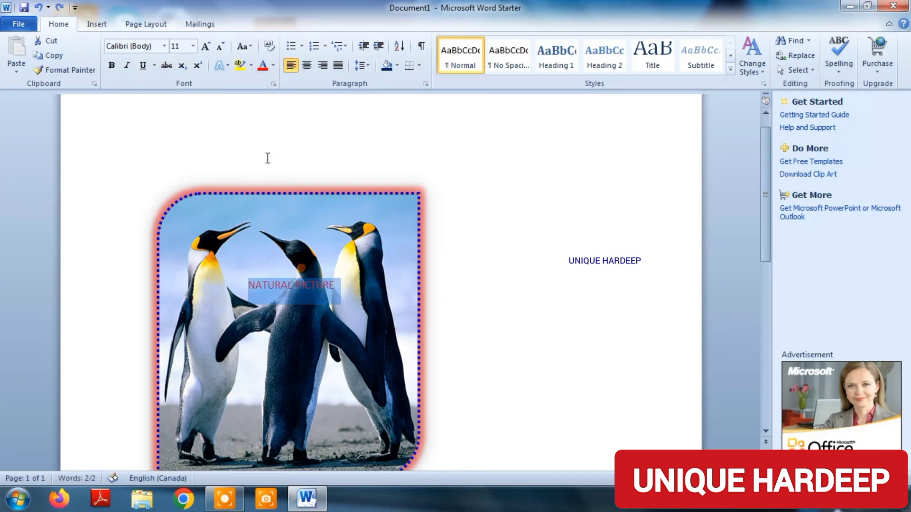
# Enlarge the caption to 18 pt bold Times New Roman and remove its leading spaces.
pyautogui.click(208, 45)
pyautogui.click(207, 45)
pyautogui.click(207, 45)
pyautogui.click(208, 45)
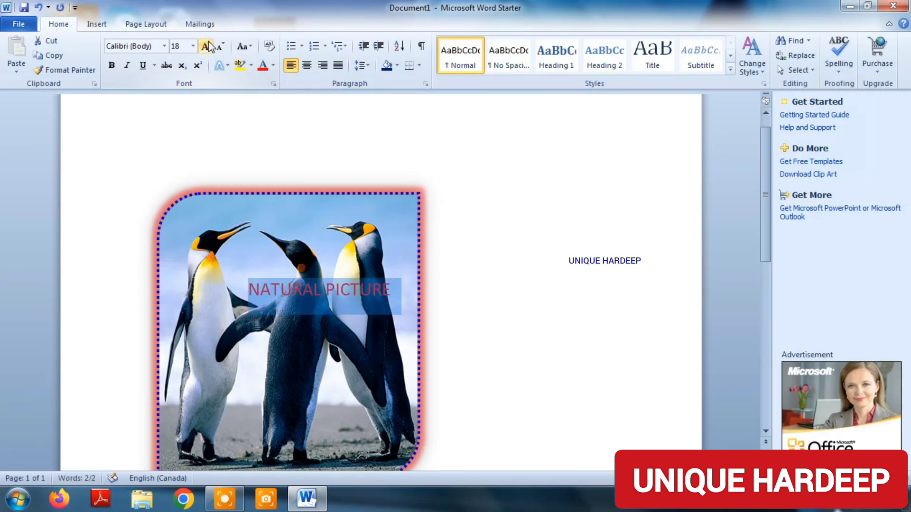
pyautogui.click(163, 46)
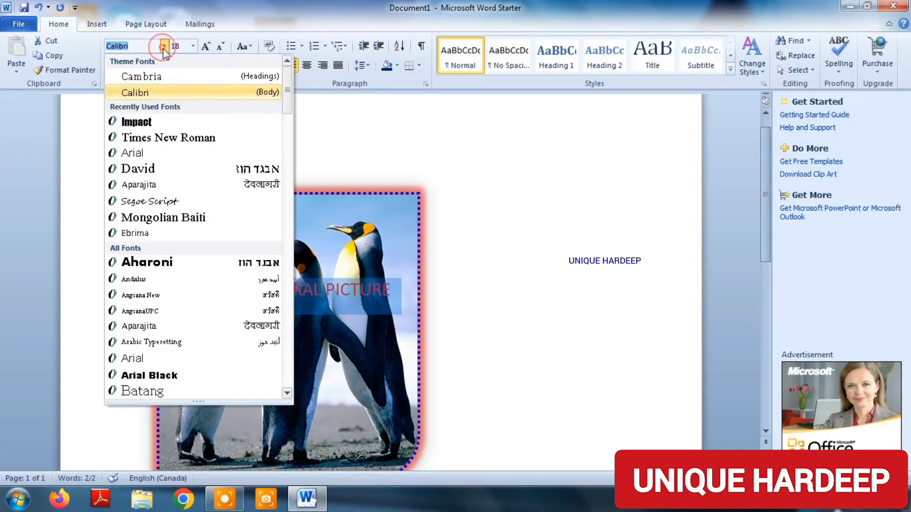
pyautogui.click(182, 138)
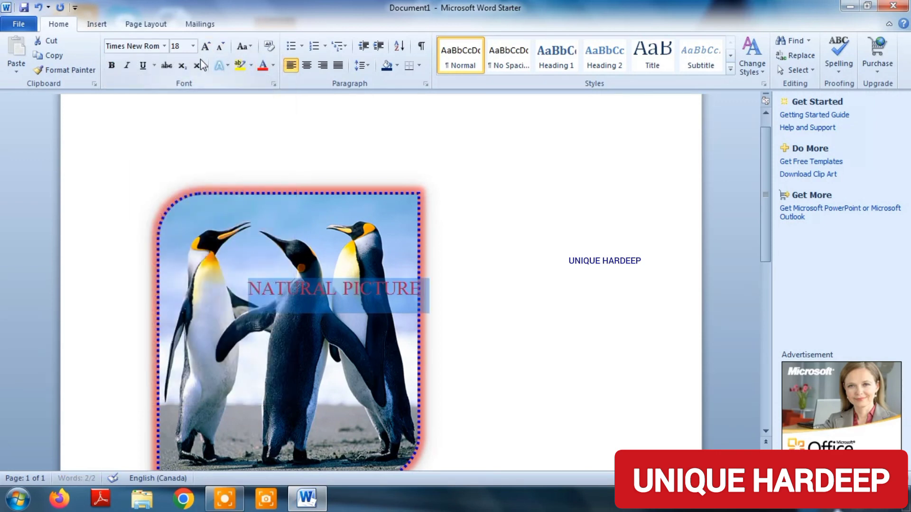
pyautogui.click(111, 65)
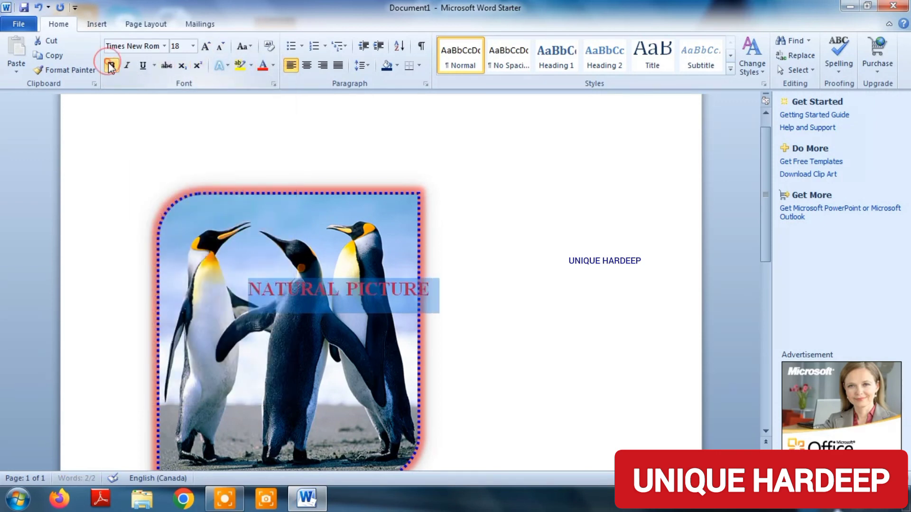
pyautogui.click(250, 288)
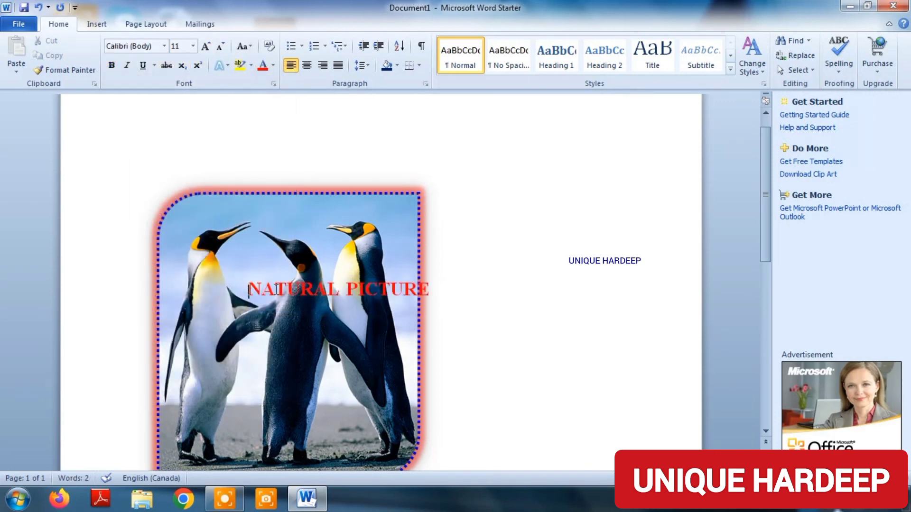
pyautogui.press('BackSpace')
pyautogui.press('BackSpace')
pyautogui.press('BackSpace')
pyautogui.press('BackSpace')
pyautogui.press('BackSpace')
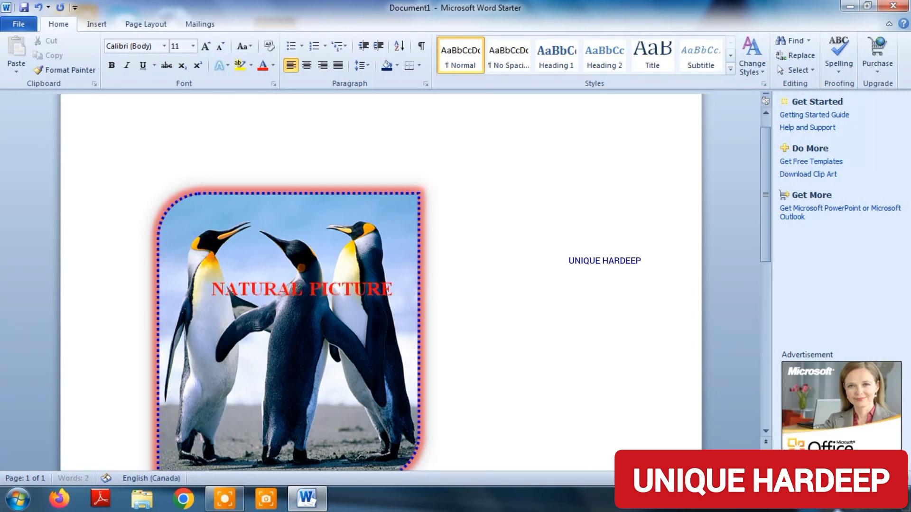
pyautogui.press('BackSpace')
pyautogui.press('BackSpace')
pyautogui.press('BackSpace')
pyautogui.press('BackSpace')
pyautogui.press('BackSpace')
pyautogui.press('BackSpace')
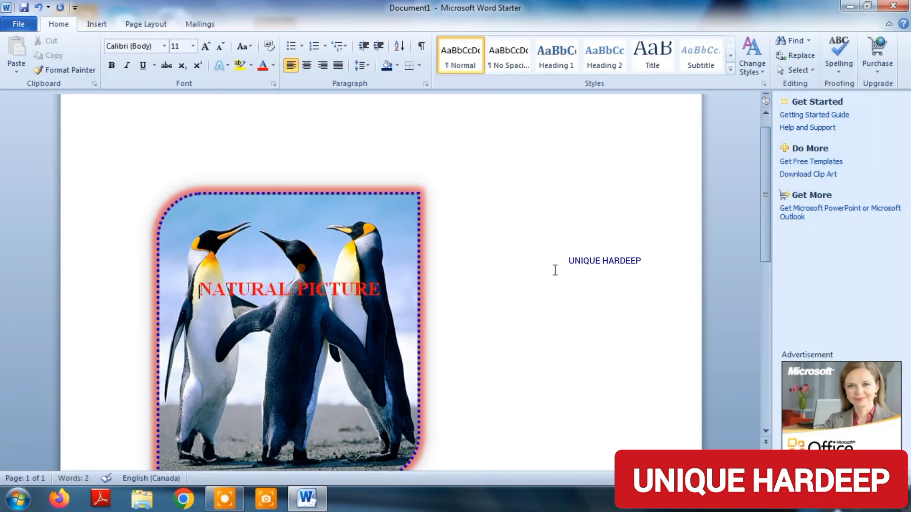
pyautogui.click(555, 270)
# Insert the Desert picture from Sample Pictures after reselecting the penguin photo.
pyautogui.click(260, 218)
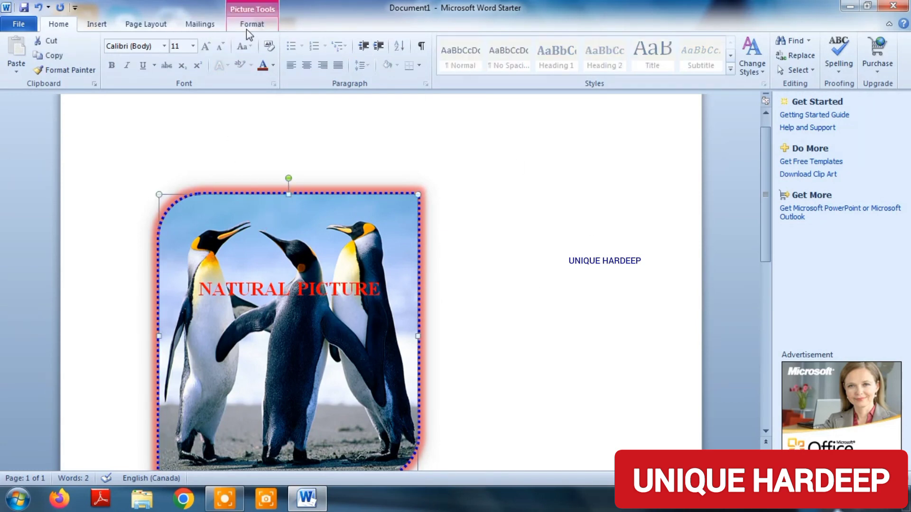
pyautogui.click(245, 28)
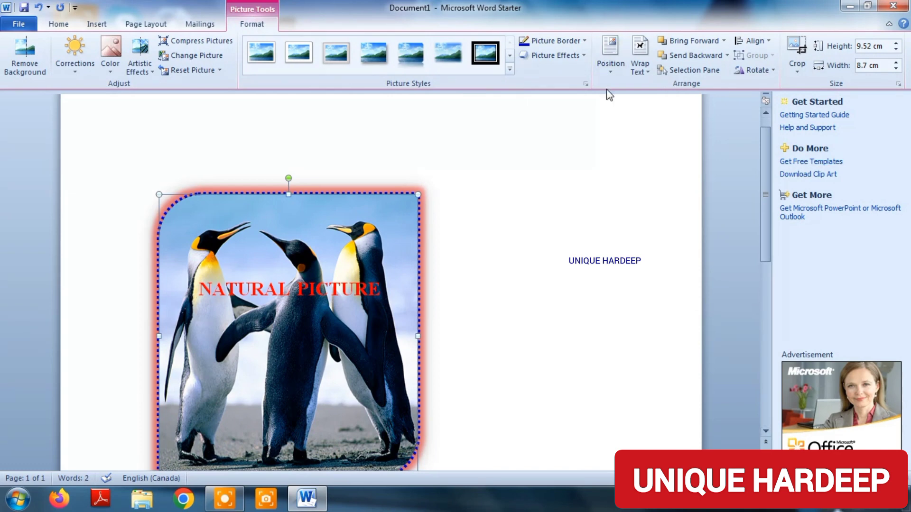
pyautogui.click(456, 221)
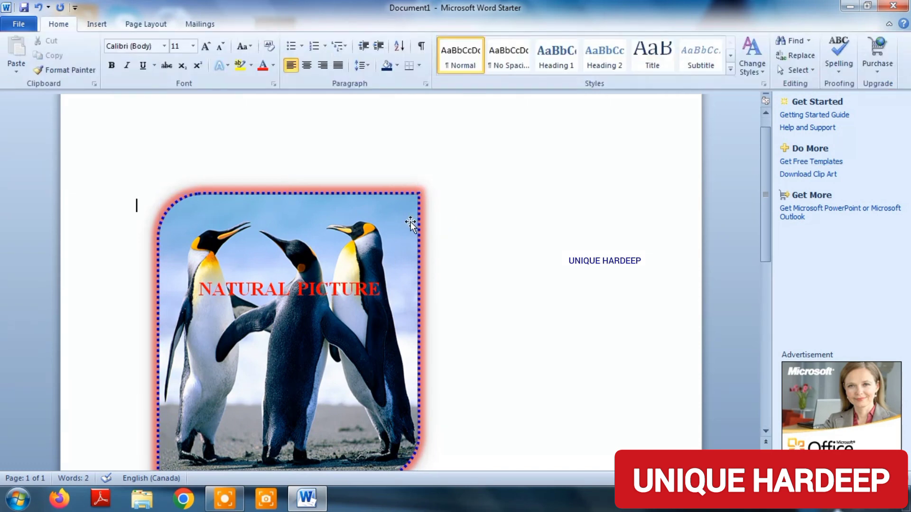
pyautogui.click(384, 228)
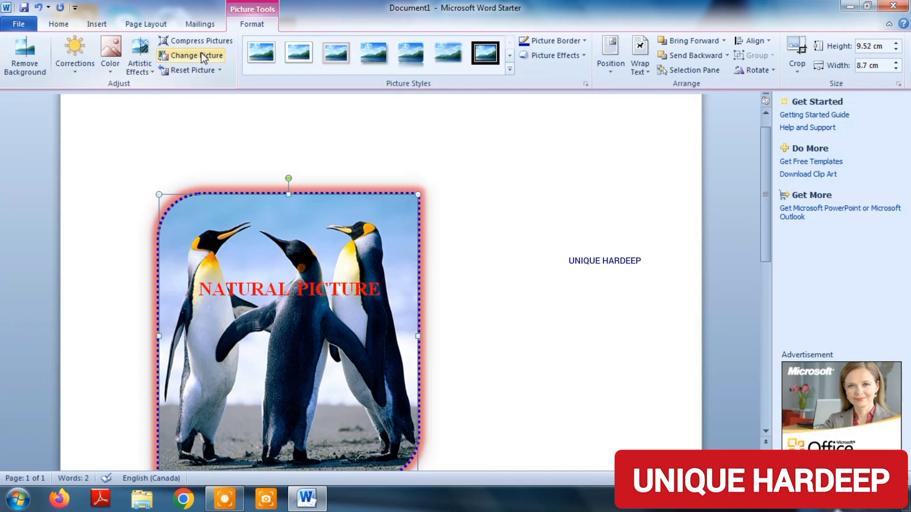
pyautogui.click(98, 28)
pyautogui.click(140, 53)
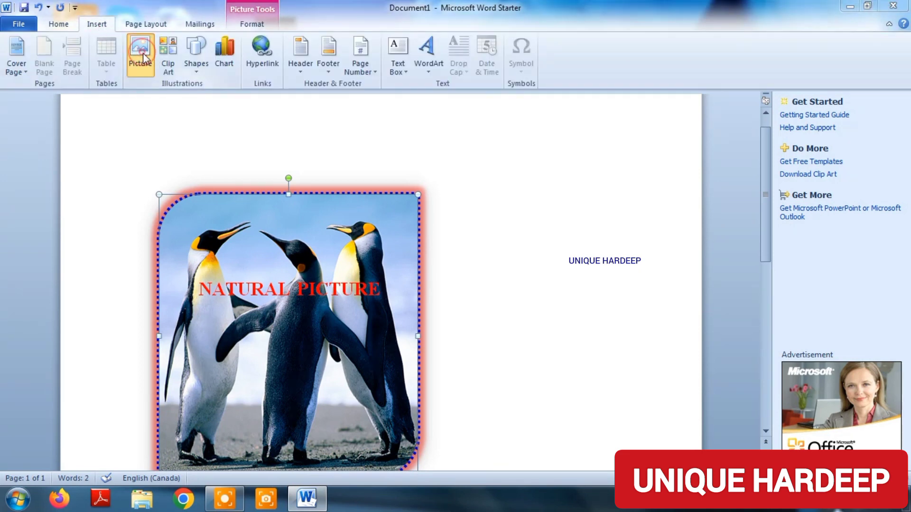
pyautogui.click(243, 144)
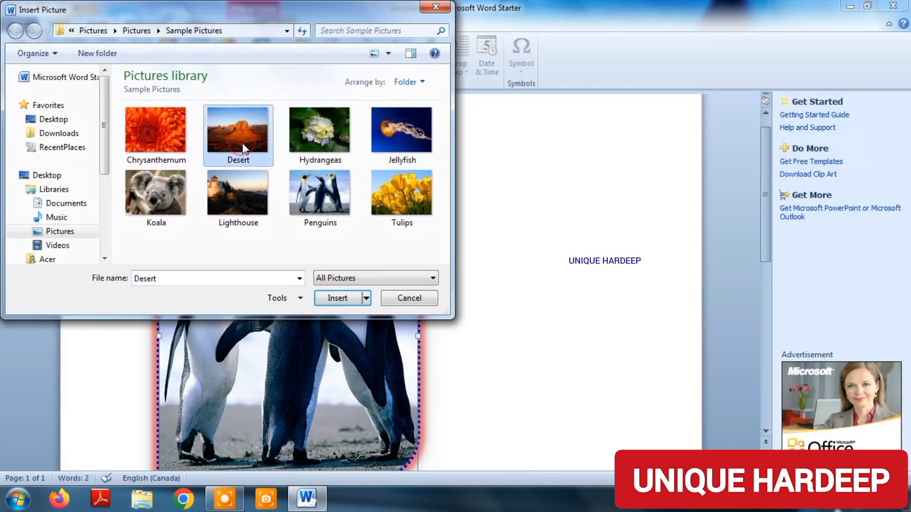
pyautogui.click(332, 299)
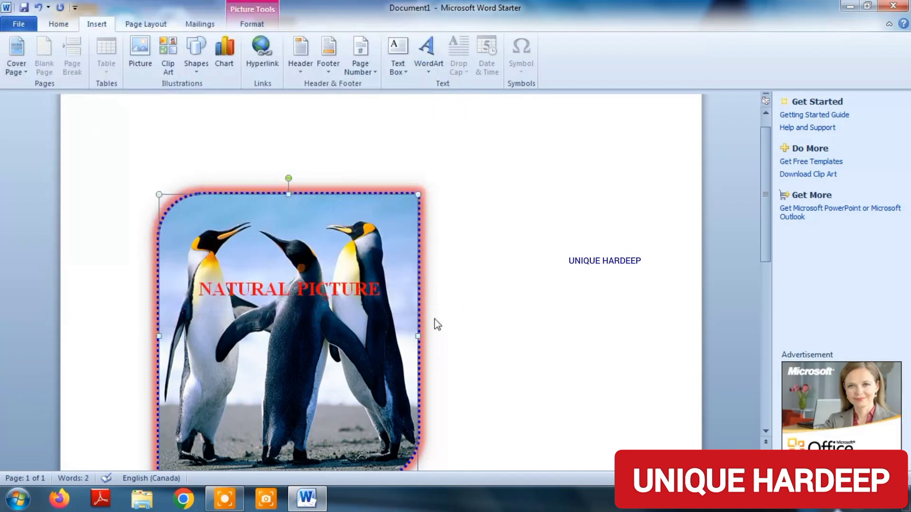
pyautogui.scroll(-5, 395, 341)
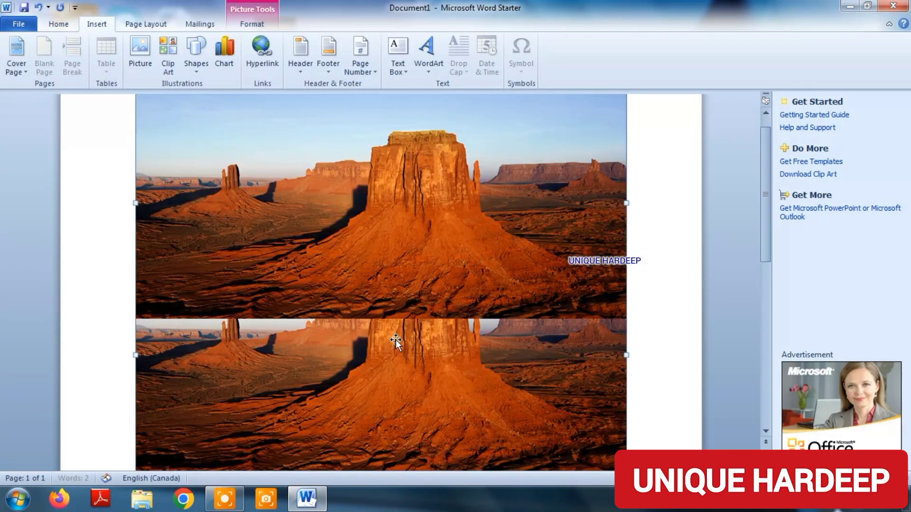
pyautogui.scroll(-4, 395, 341)
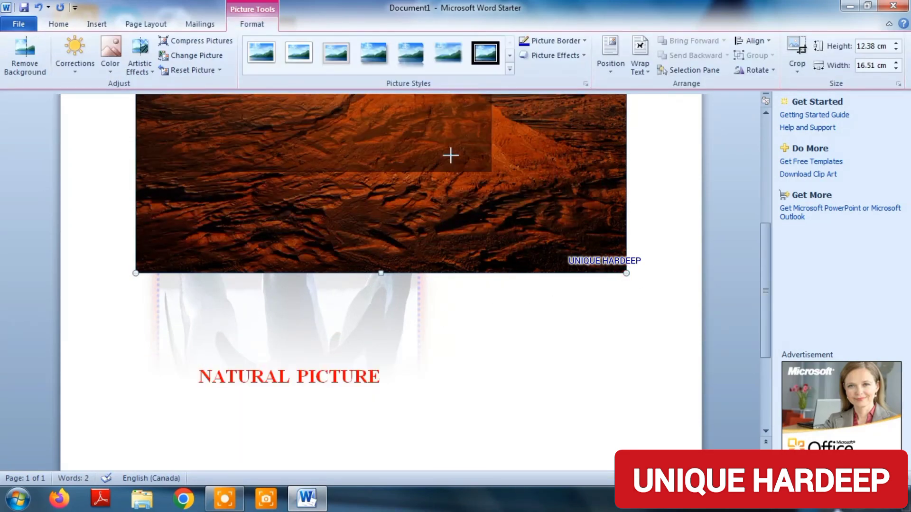
# Resize the desert photo by dragging its handles to 17.24 cm wide and 11.93 cm tall.
pyautogui.moveTo(625, 274); pyautogui.dragTo(424, 159)
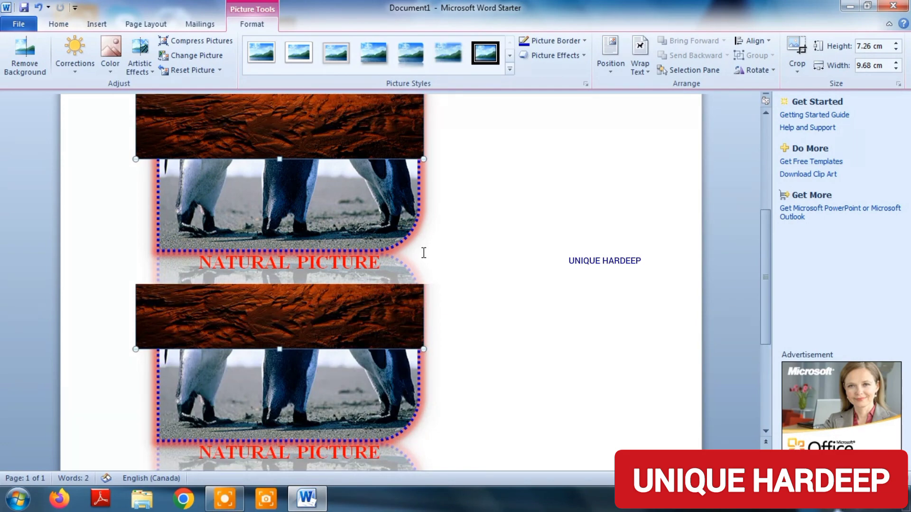
pyautogui.scroll(5, 390, 301)
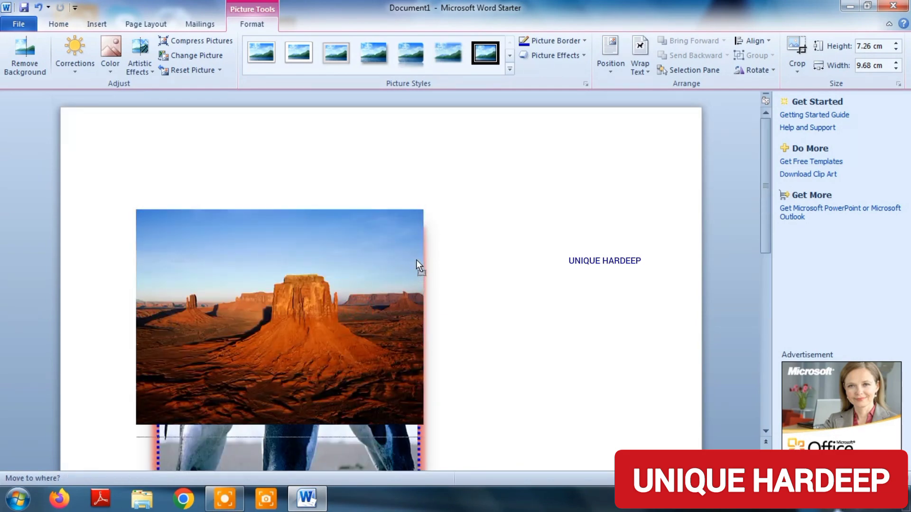
pyautogui.scroll(-2, 393, 287)
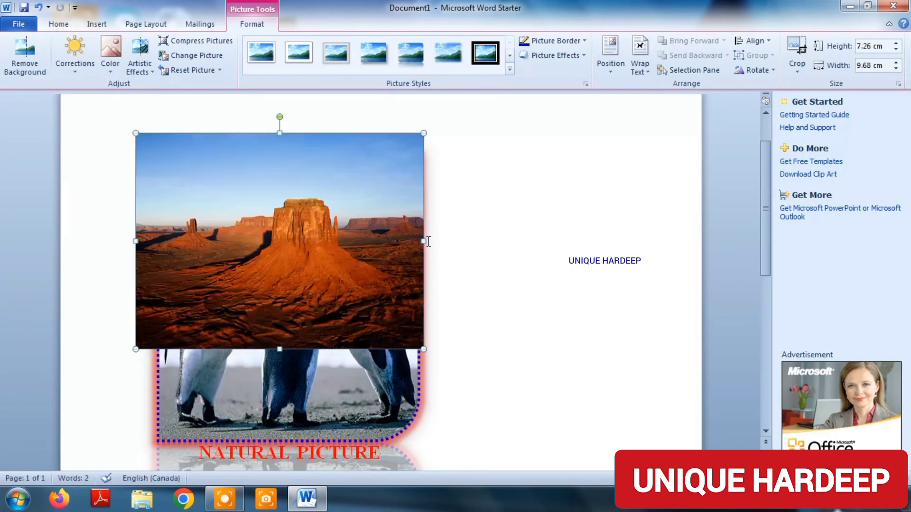
pyautogui.moveTo(423, 242); pyautogui.dragTo(648, 241)
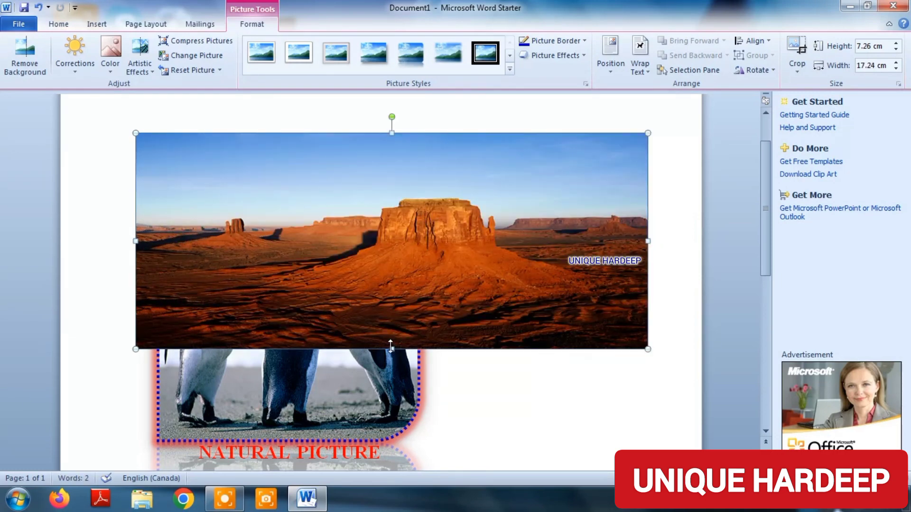
pyautogui.moveTo(392, 350); pyautogui.dragTo(374, 474)
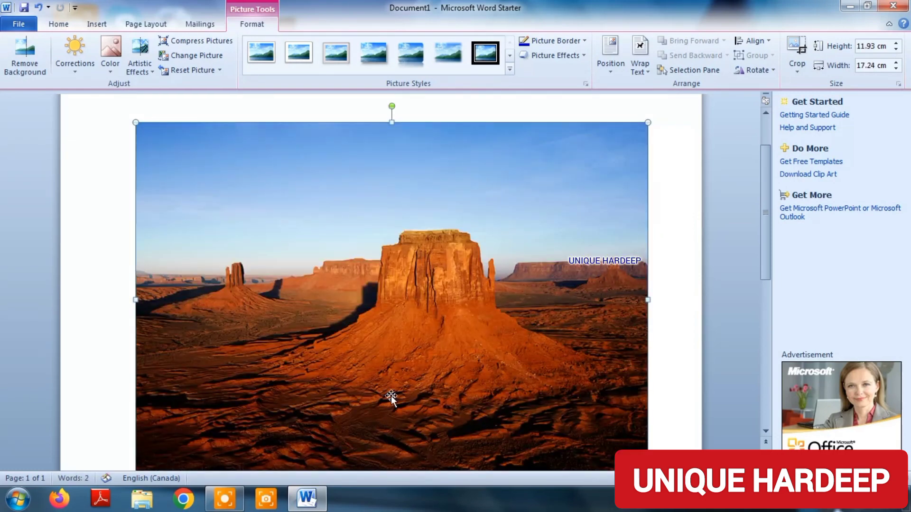
pyautogui.scroll(-5, 416, 342)
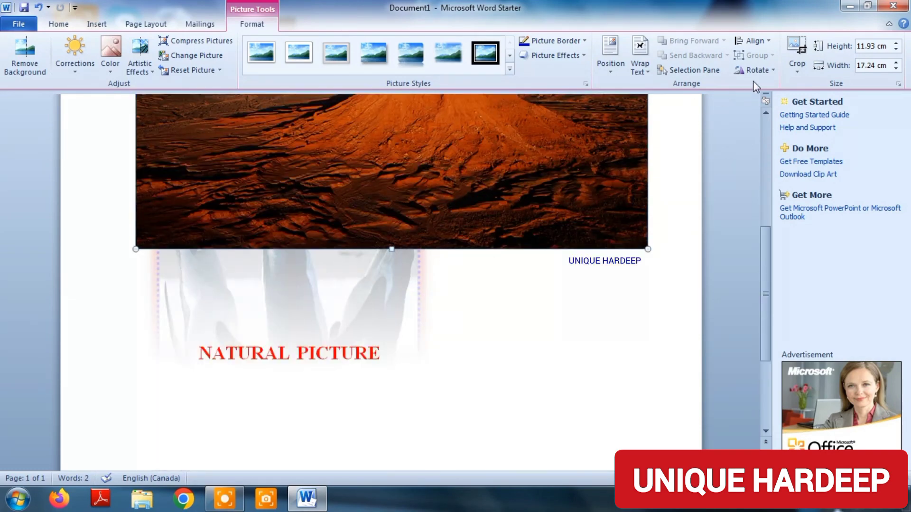
# Switch the desert photo's wrapping from In Front of Text to Behind Text.
pyautogui.click(640, 70)
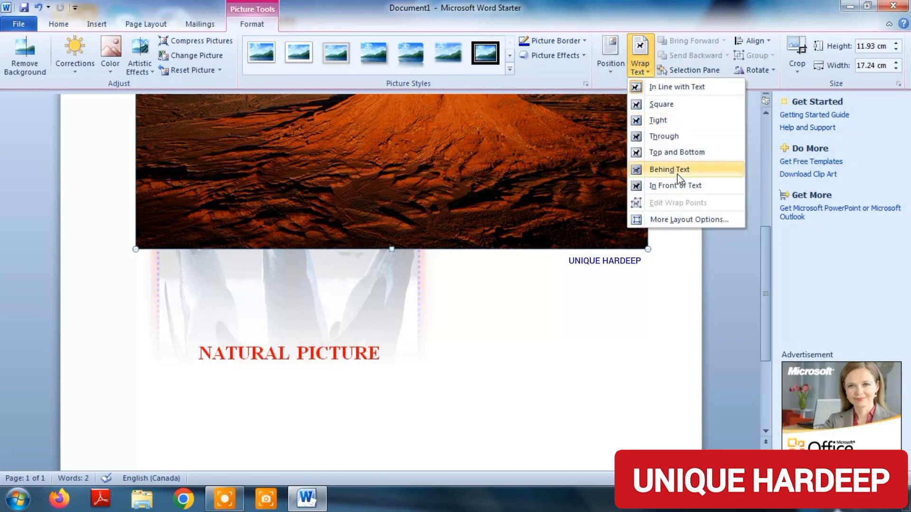
pyautogui.click(681, 185)
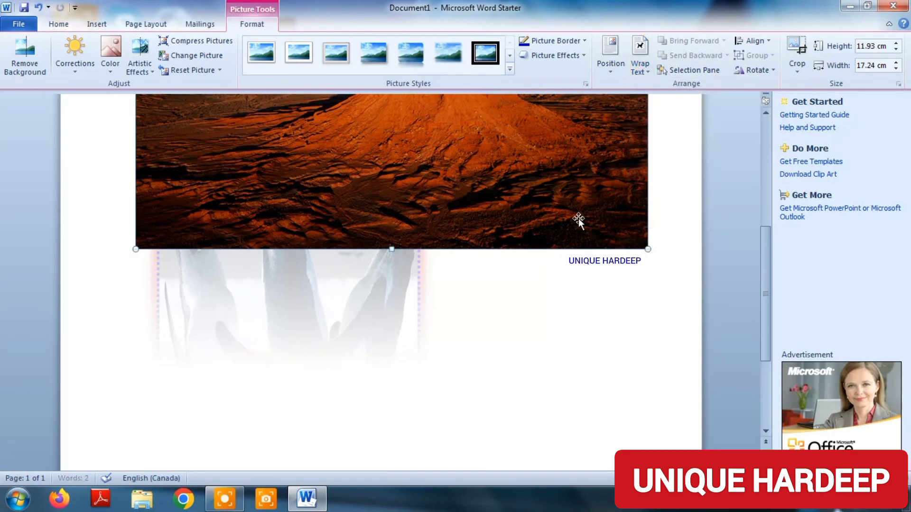
pyautogui.moveTo(459, 205); pyautogui.dragTo(458, 243)
pyautogui.scroll(5, 459, 243)
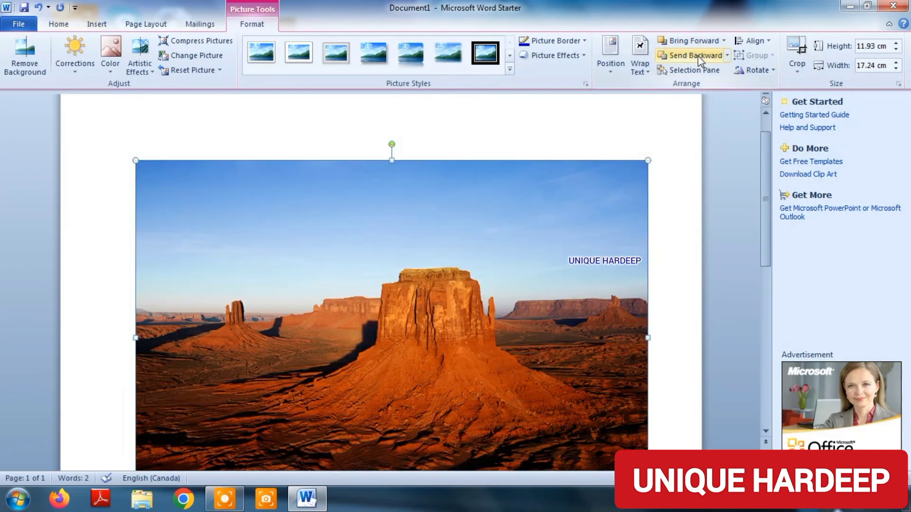
pyautogui.click(699, 56)
pyautogui.click(699, 57)
pyautogui.click(640, 62)
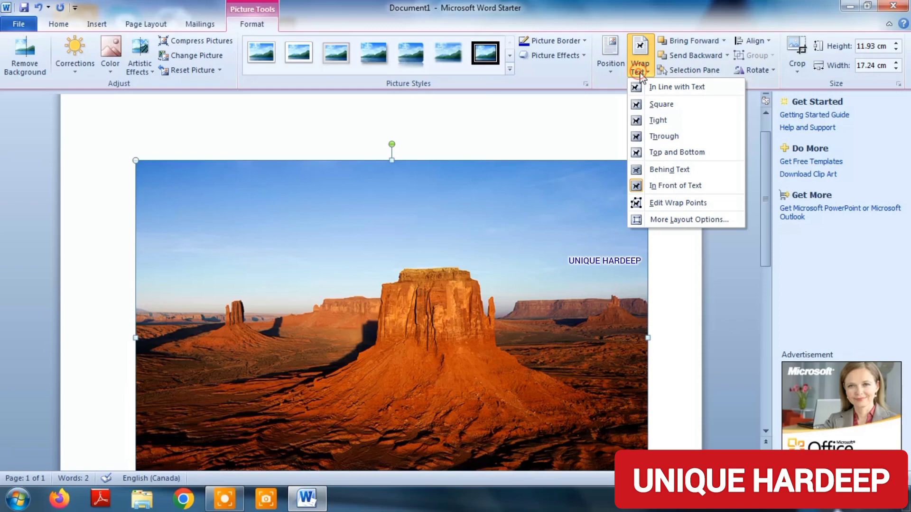
pyautogui.click(676, 169)
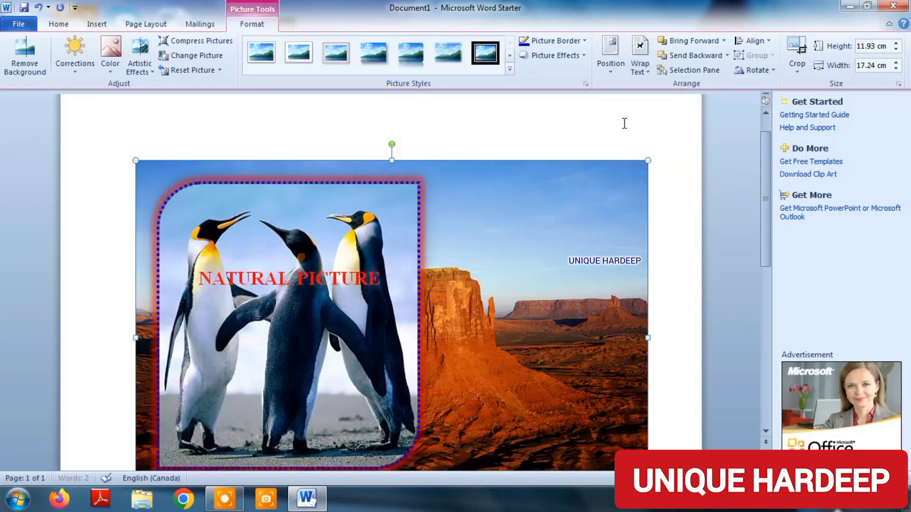
# Move the penguin photo right toward the middle of the desert photo.
pyautogui.scroll(-2, 595, 275)
pyautogui.scroll(-2, 595, 275)
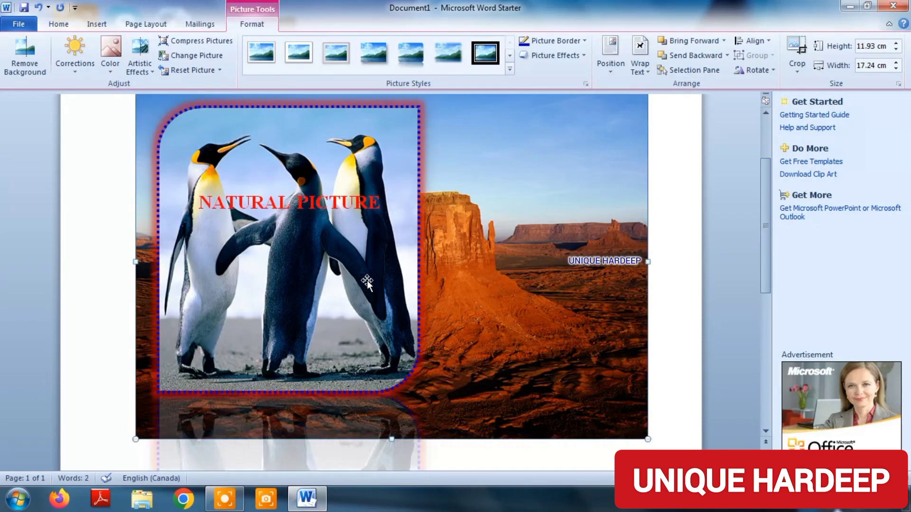
pyautogui.click(332, 263)
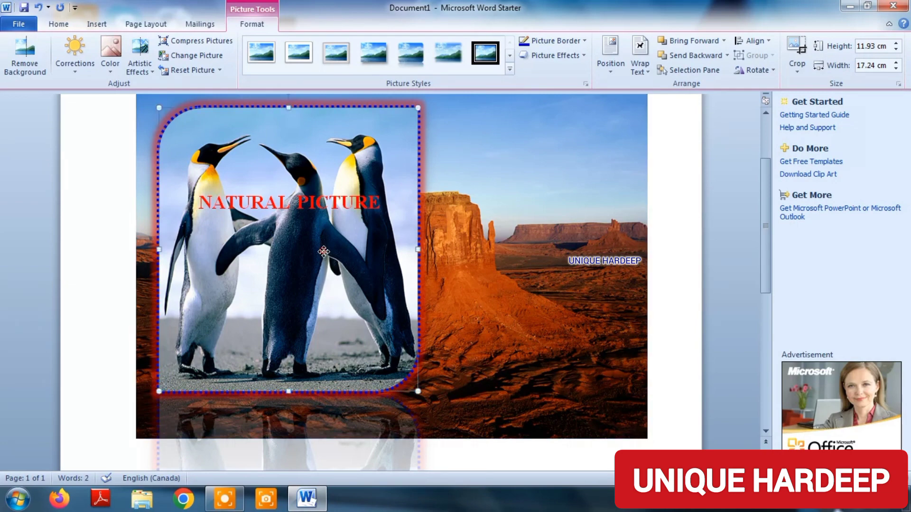
pyautogui.moveTo(362, 249); pyautogui.dragTo(443, 235)
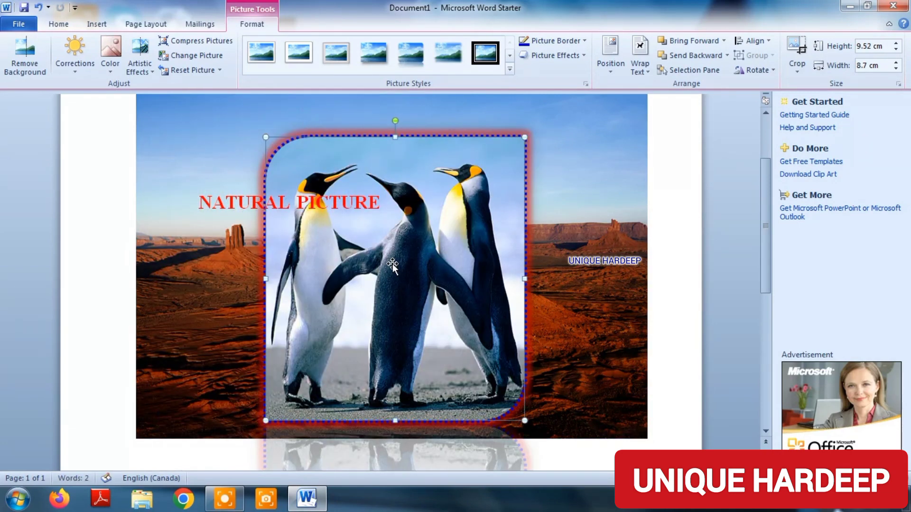
# Send the penguin photo backward so it sits behind the desert photo.
pyautogui.scroll(-1, 370, 265)
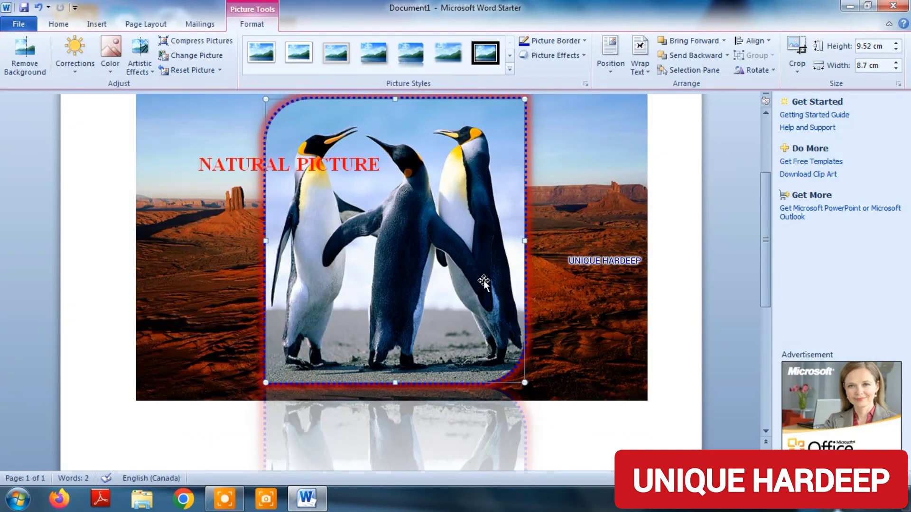
pyautogui.scroll(1, 467, 246)
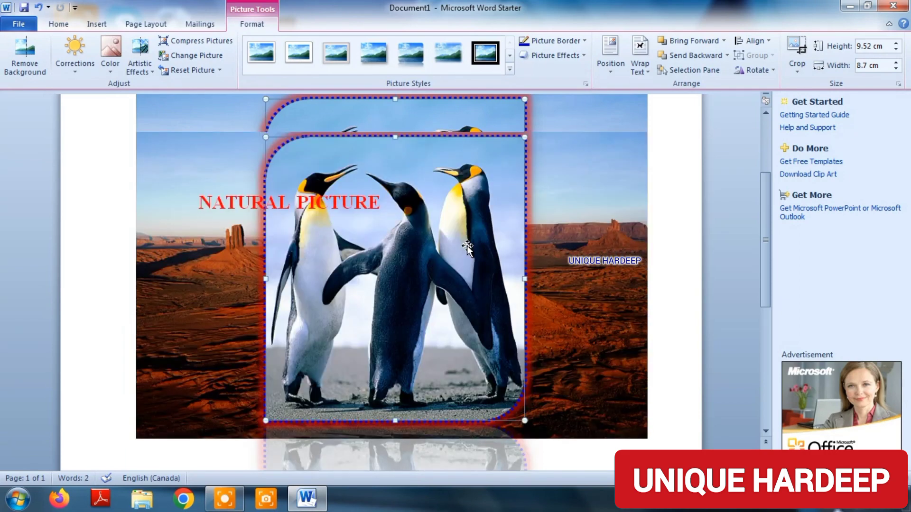
pyautogui.scroll(1, 467, 246)
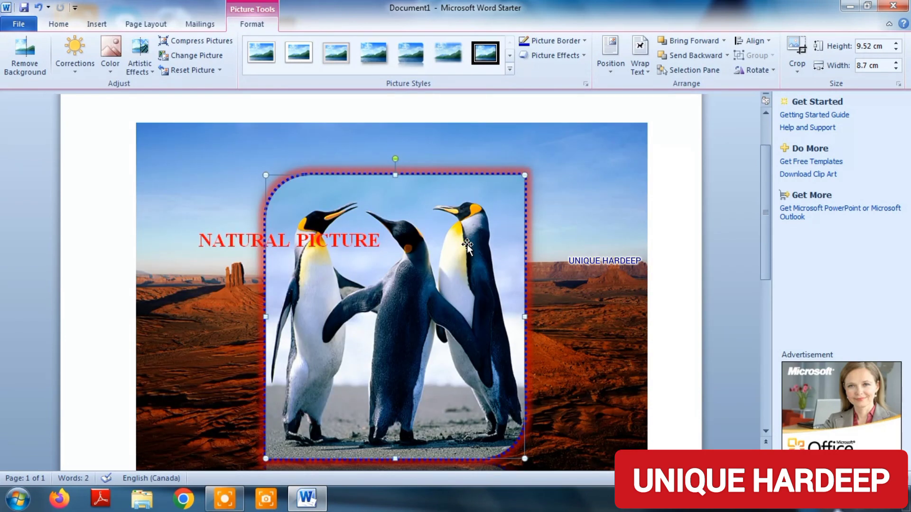
pyautogui.click(691, 55)
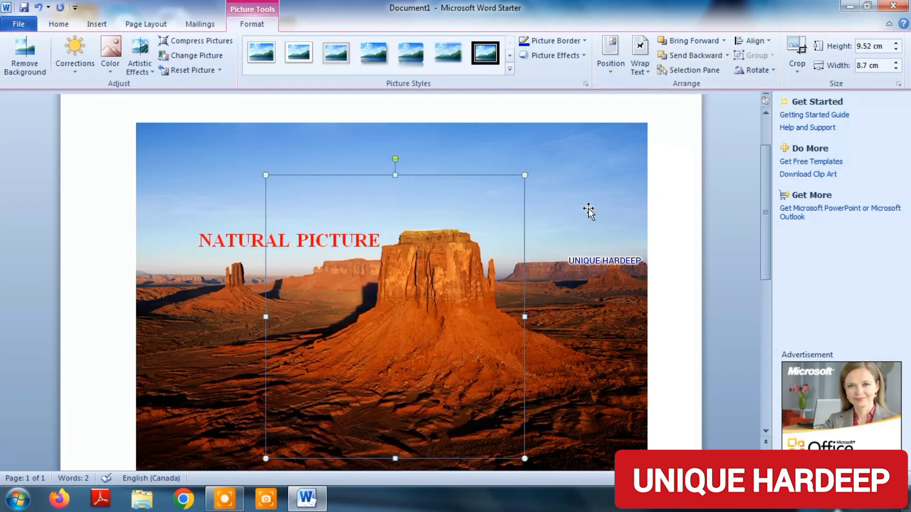
pyautogui.click(588, 209)
pyautogui.click(682, 59)
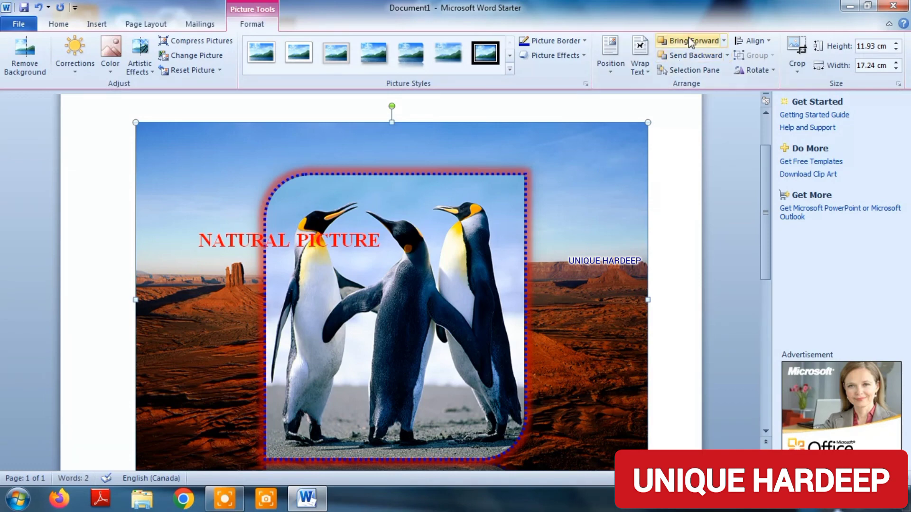
pyautogui.click(688, 41)
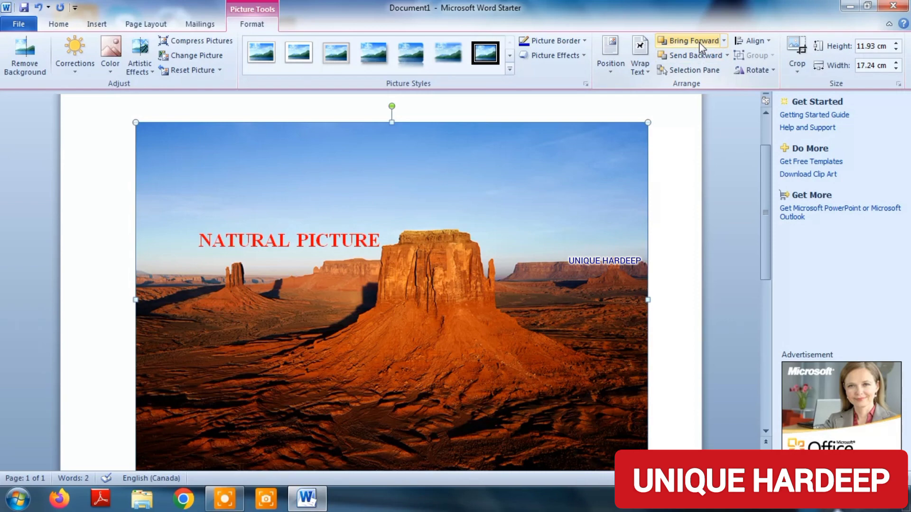
pyautogui.click(697, 55)
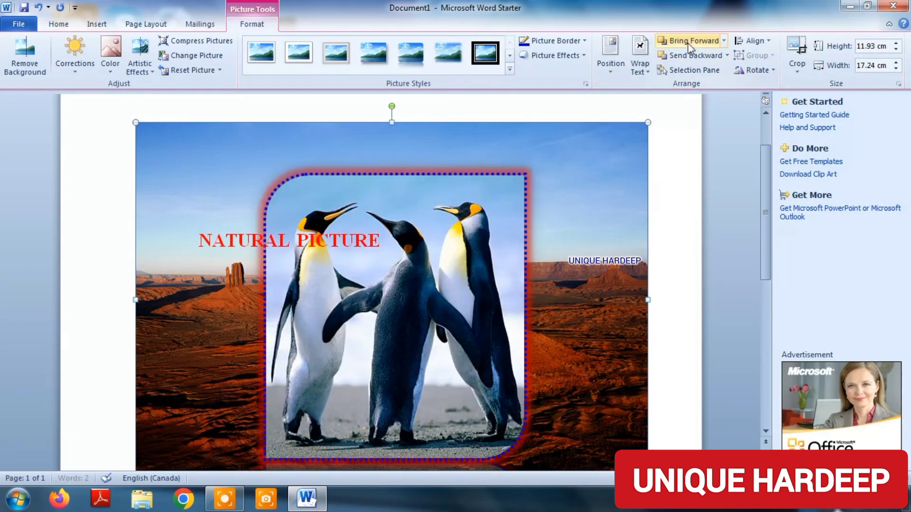
pyautogui.click(693, 41)
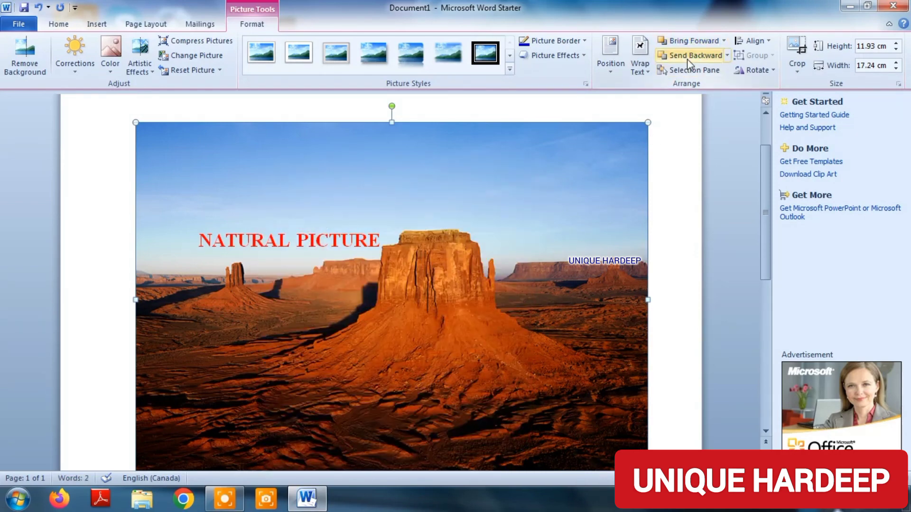
pyautogui.click(688, 49)
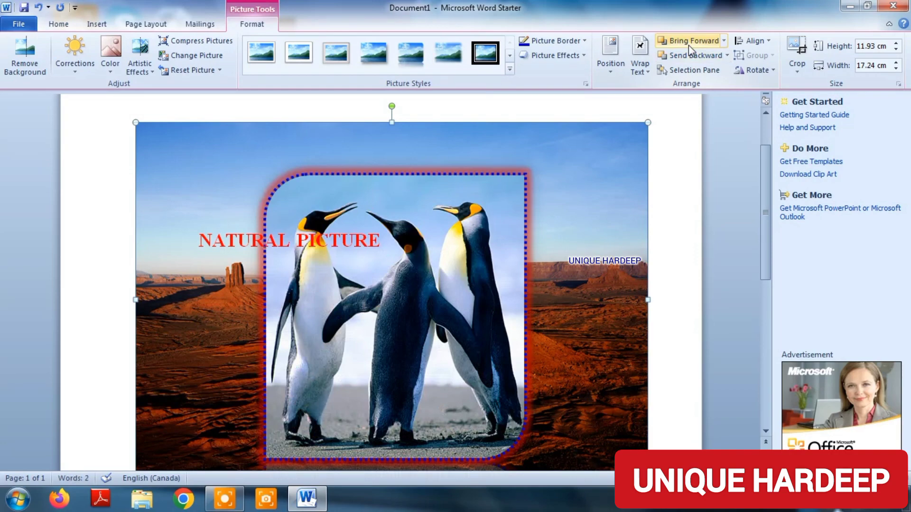
pyautogui.click(497, 209)
pyautogui.click(607, 199)
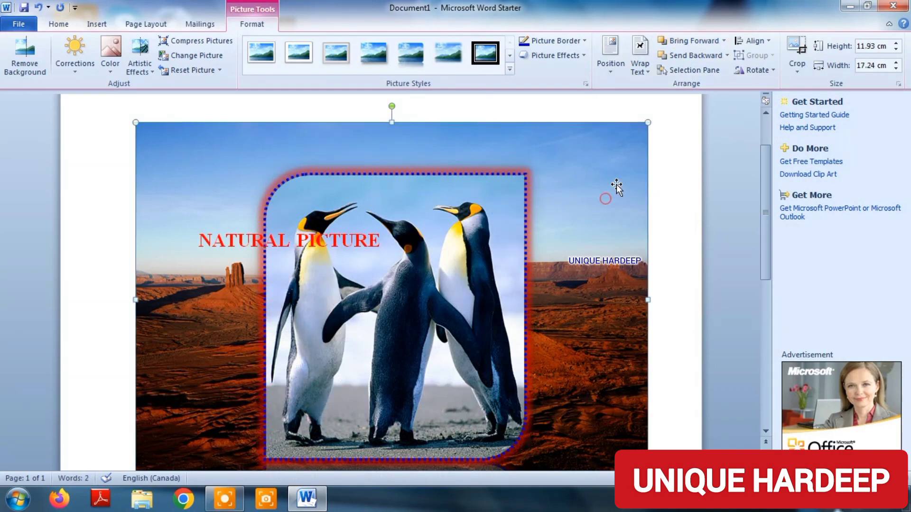
pyautogui.click(688, 41)
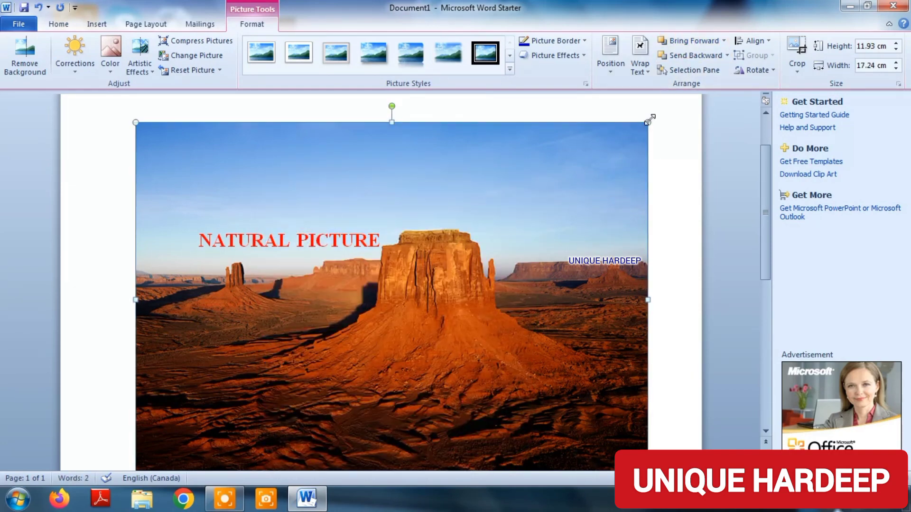
# Shrink the desert photo to 6.7 × 9.68 cm, placing it right and the penguins left.
pyautogui.moveTo(650, 118); pyautogui.dragTo(319, 279)
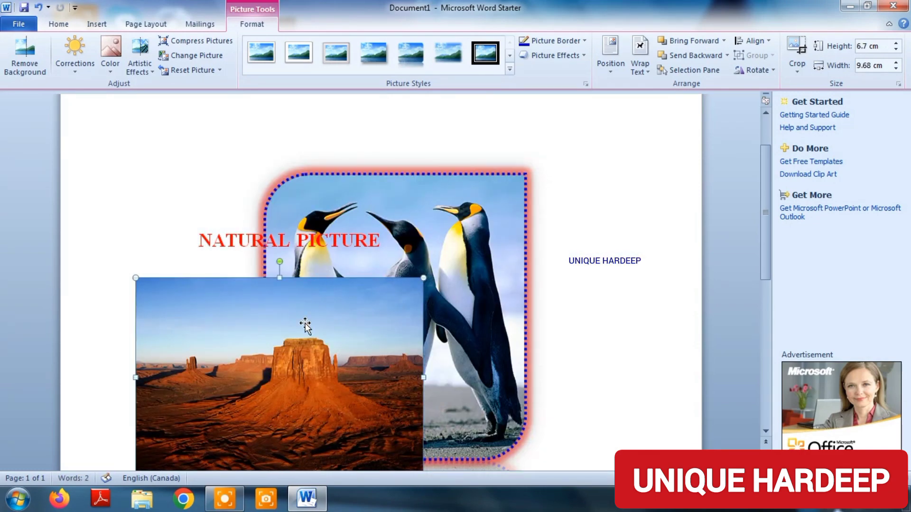
pyautogui.moveTo(305, 327); pyautogui.dragTo(593, 262)
pyautogui.click(394, 199)
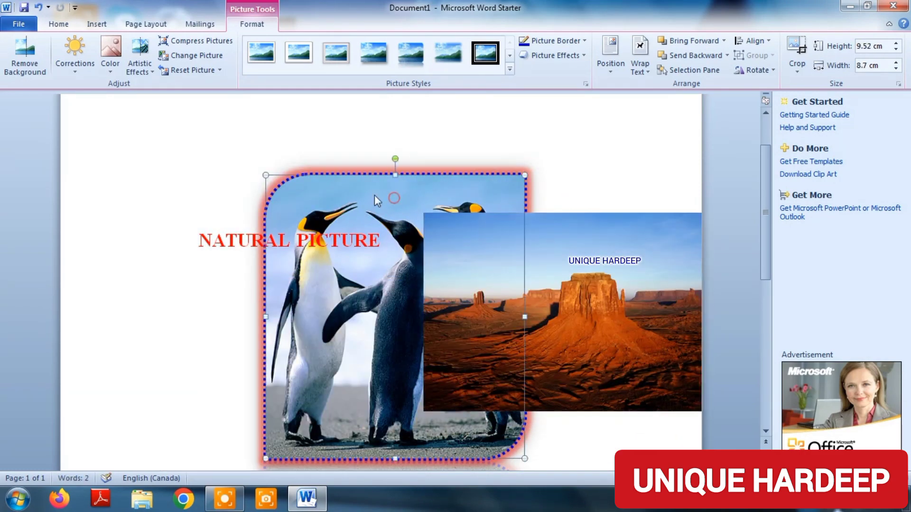
pyautogui.moveTo(374, 195); pyautogui.dragTo(242, 176)
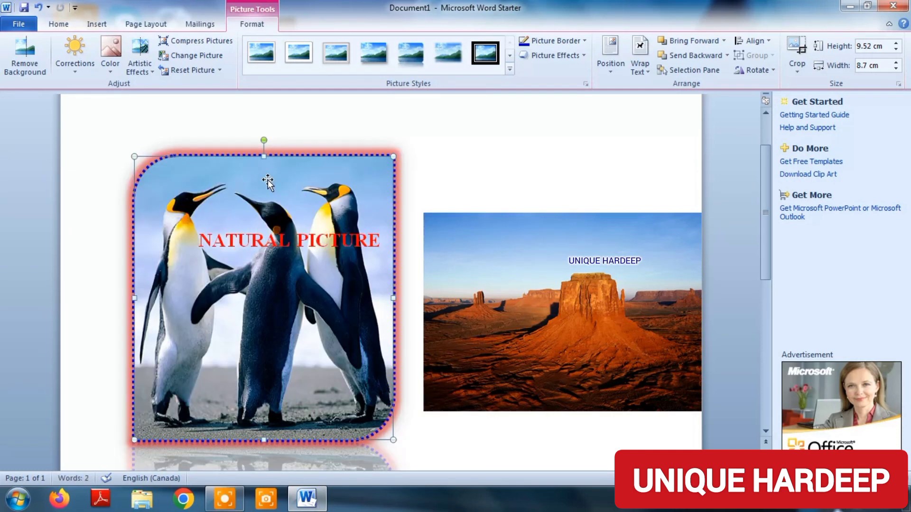
# Butt the desert photo against the penguin photo and make it 9.28 cm tall.
pyautogui.click(509, 244)
pyautogui.moveTo(496, 218); pyautogui.dragTo(488, 205)
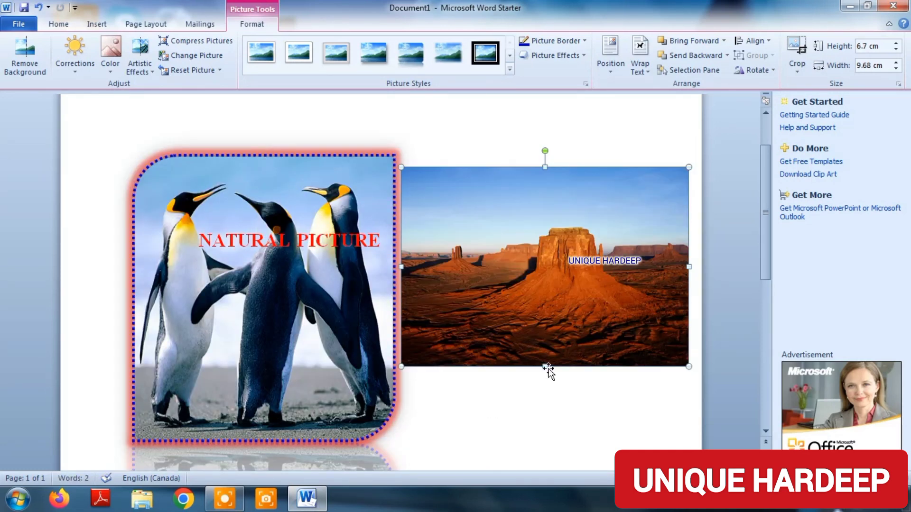
pyautogui.moveTo(545, 367); pyautogui.dragTo(544, 447)
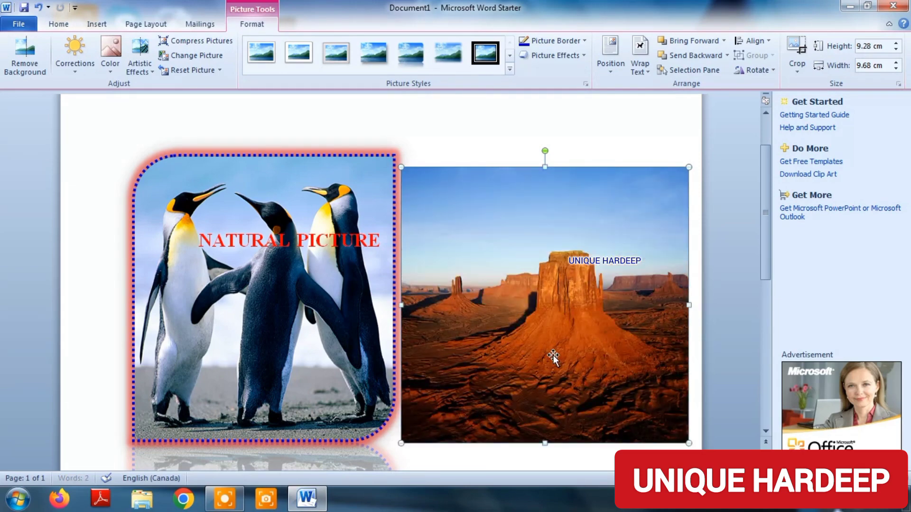
pyautogui.moveTo(555, 324); pyautogui.dragTo(556, 313)
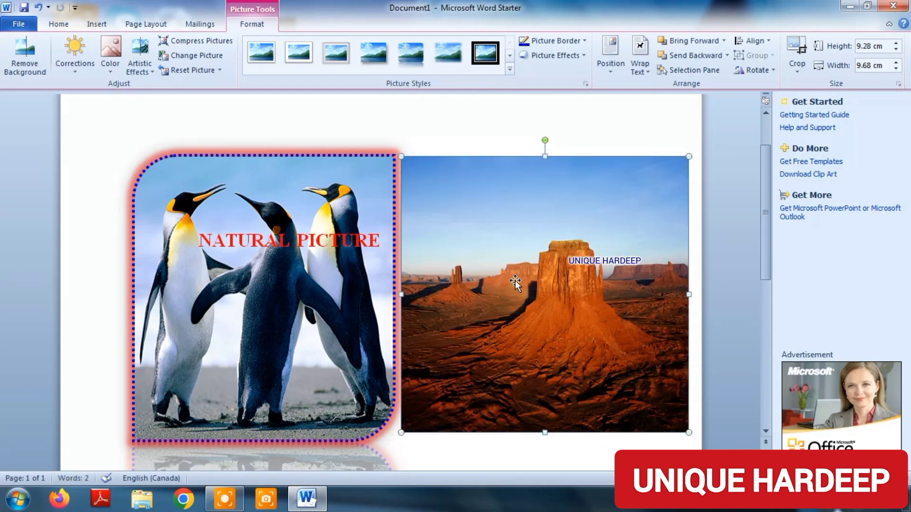
pyautogui.click(371, 127)
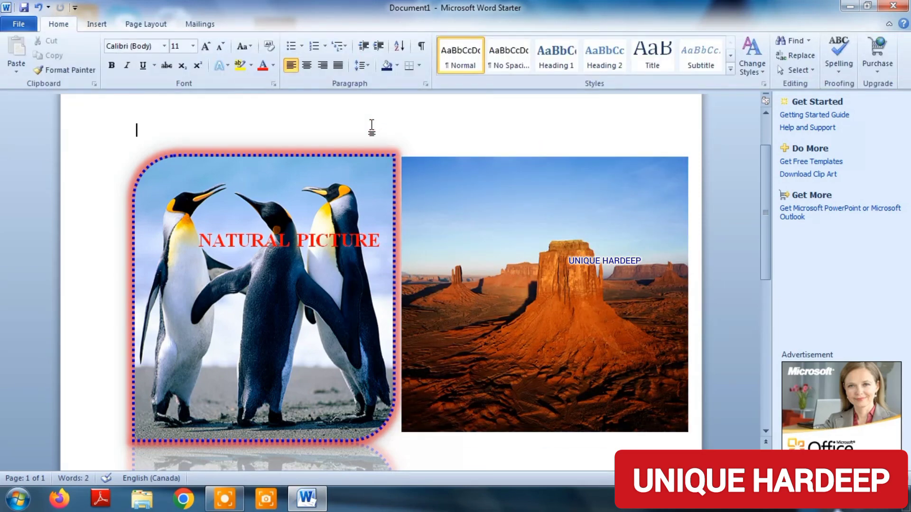